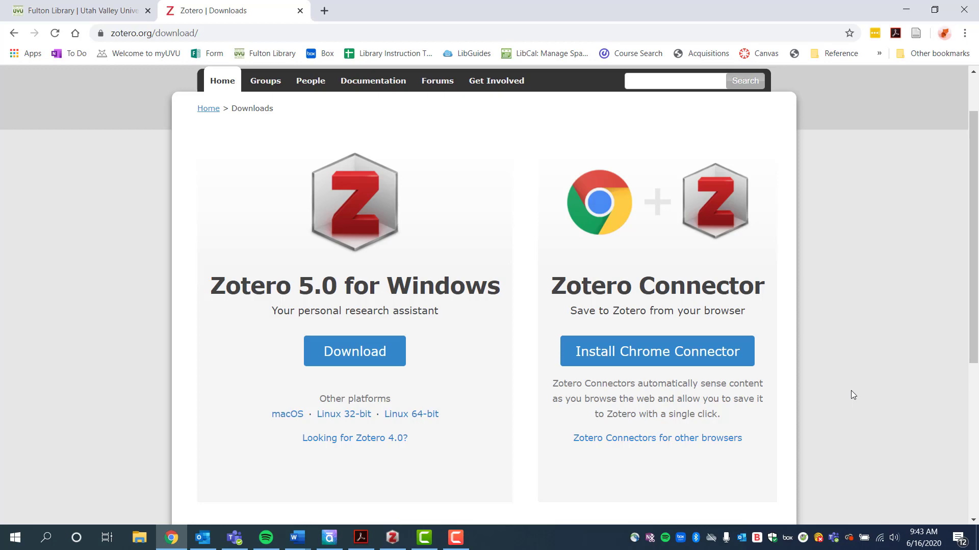
Switch to Zotero, expand the three articles in My Library, and inspect both "Determinants of Attendance in Major League Soccer" entries
{"action": "left_click", "coordinate": [915, 13]}
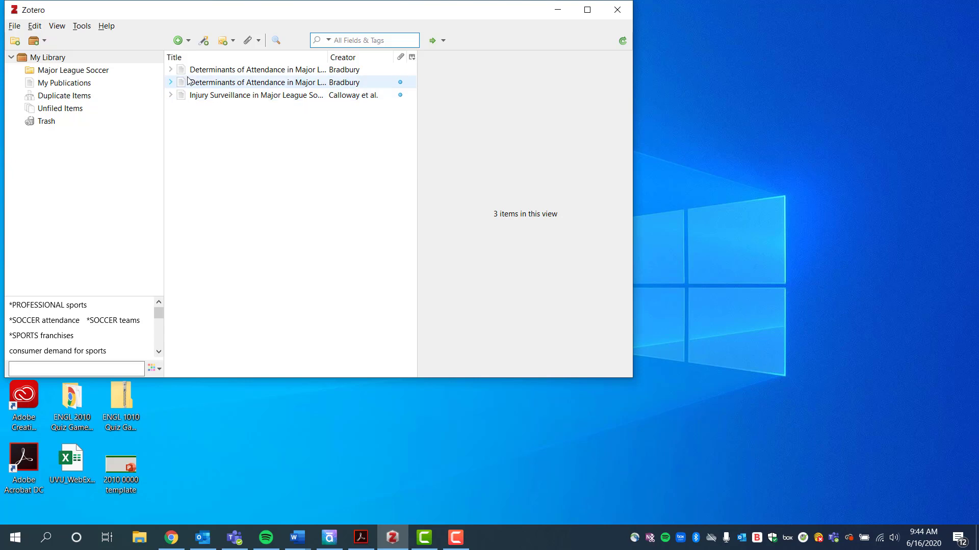
{"action": "left_click", "coordinate": [172, 71]}
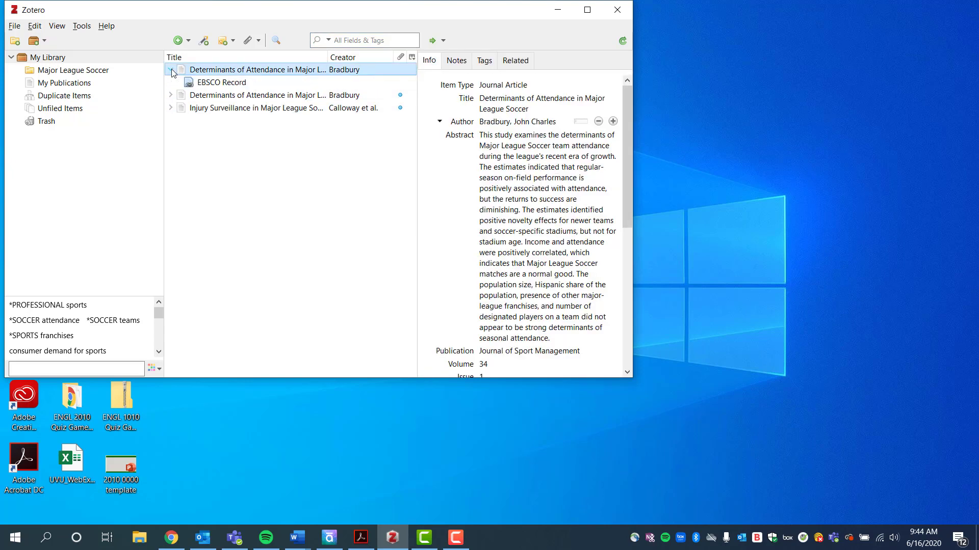
{"action": "left_click", "coordinate": [171, 95]}
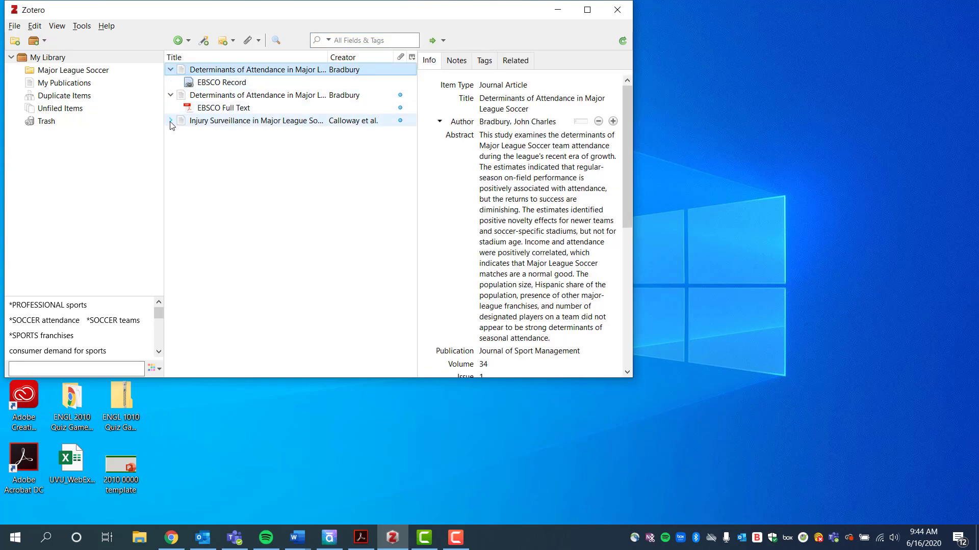
{"action": "left_click", "coordinate": [170, 121]}
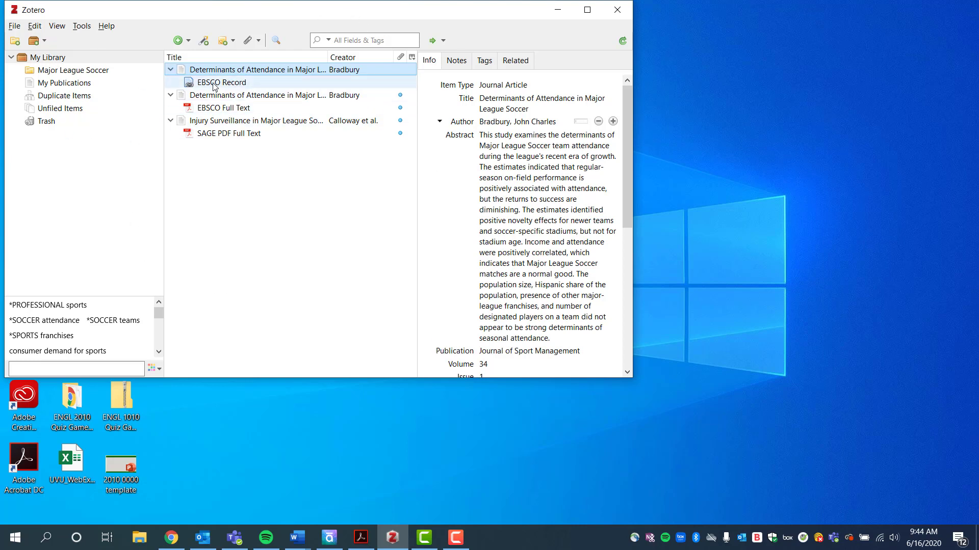
{"action": "left_click", "coordinate": [245, 95]}
{"action": "left_click", "coordinate": [246, 73]}
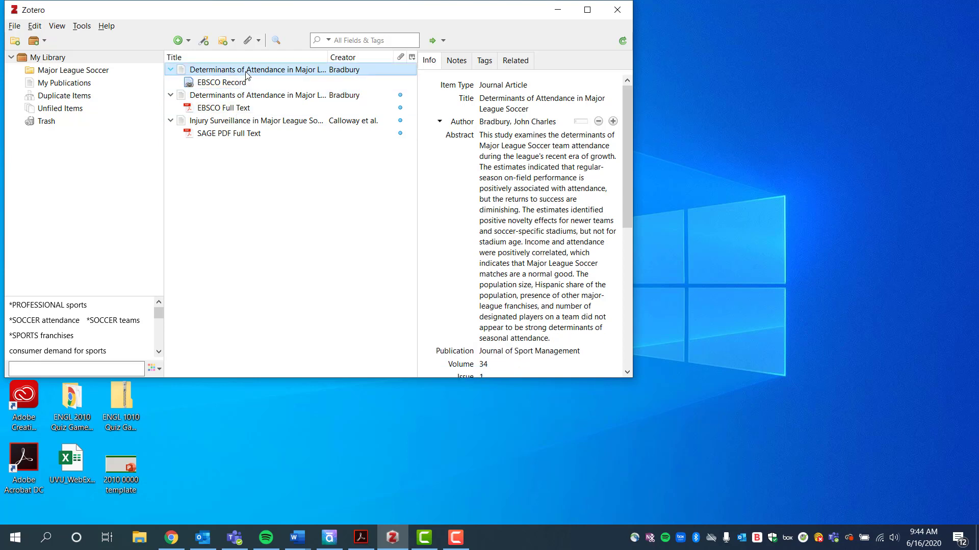
{"action": "left_click", "coordinate": [232, 96]}
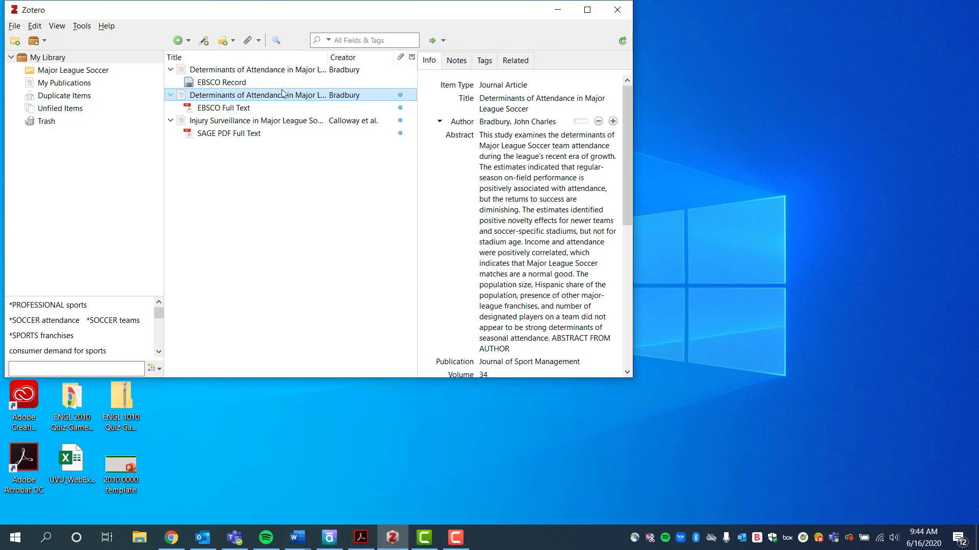
View the EBSCO Full Text PDF and the EBSCO Record web page attached to the attendance articles, and return to Zotero
{"action": "double_click", "coordinate": [222, 107]}
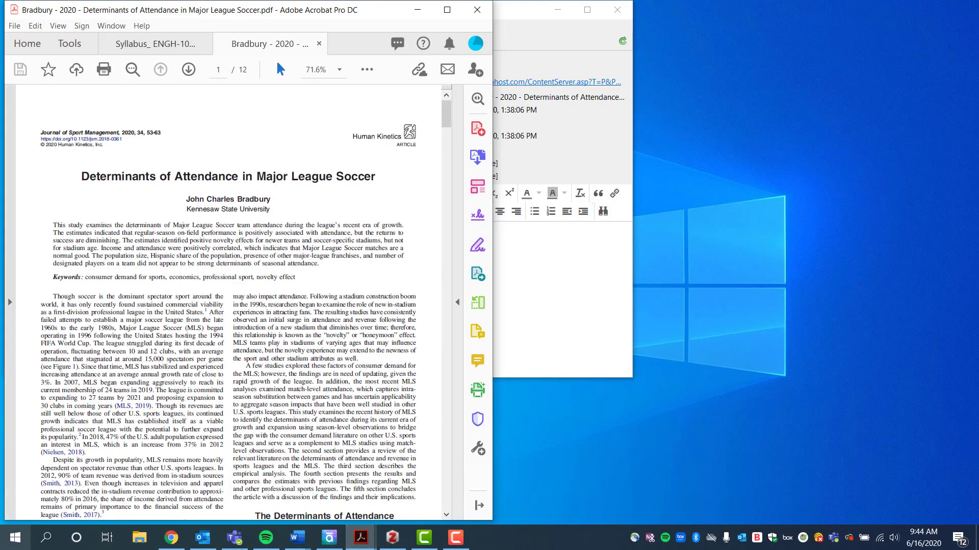
{"action": "left_click", "coordinate": [487, 11]}
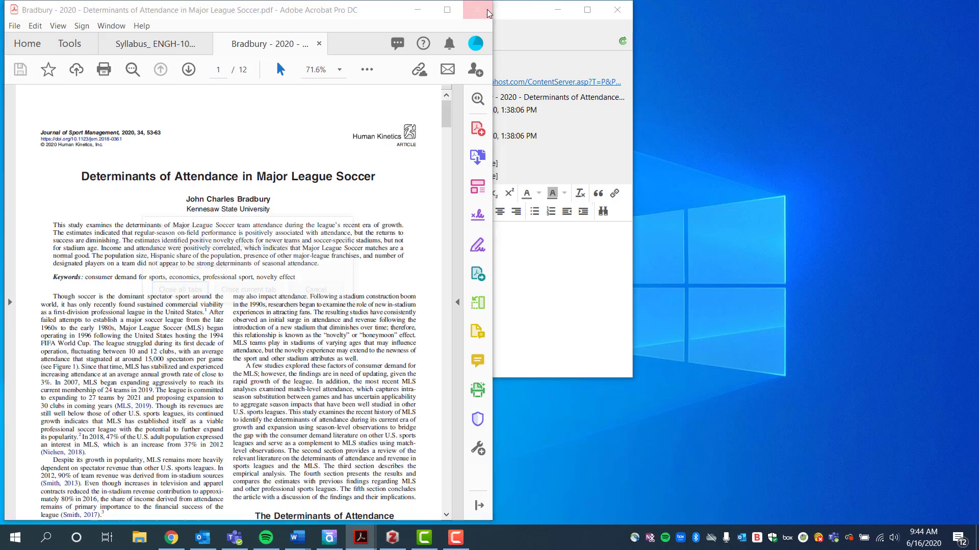
{"action": "left_click", "coordinate": [210, 83]}
{"action": "double_click", "coordinate": [210, 83]}
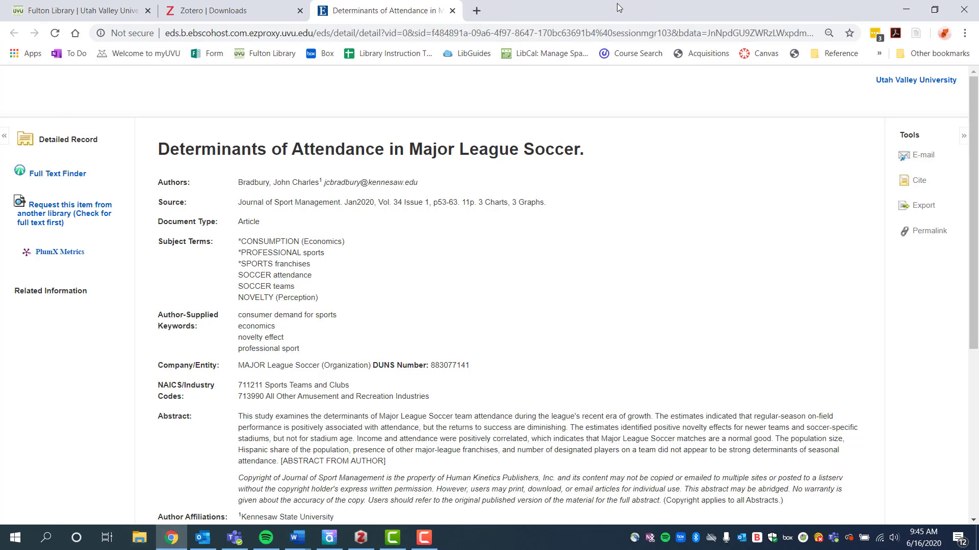
{"action": "left_click", "coordinate": [906, 10]}
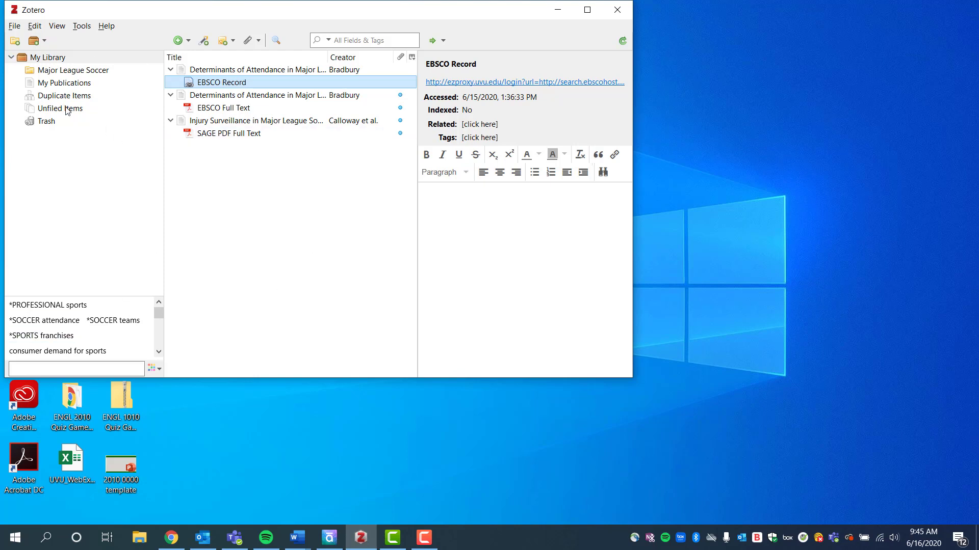
Collapse the three articles, add each of them to the Major League Soccer collection, and open that collection
{"action": "left_click", "coordinate": [170, 120]}
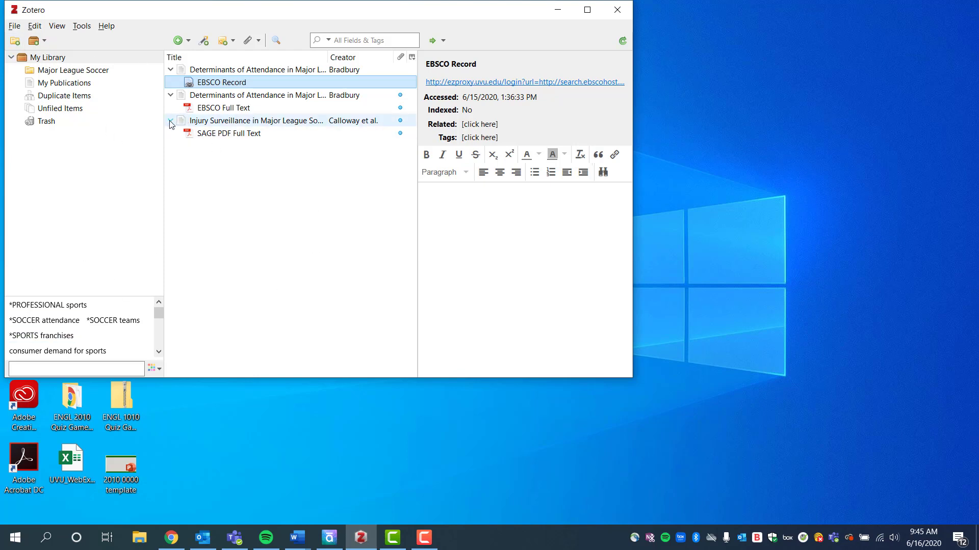
{"action": "left_click", "coordinate": [170, 95]}
{"action": "left_click", "coordinate": [170, 70]}
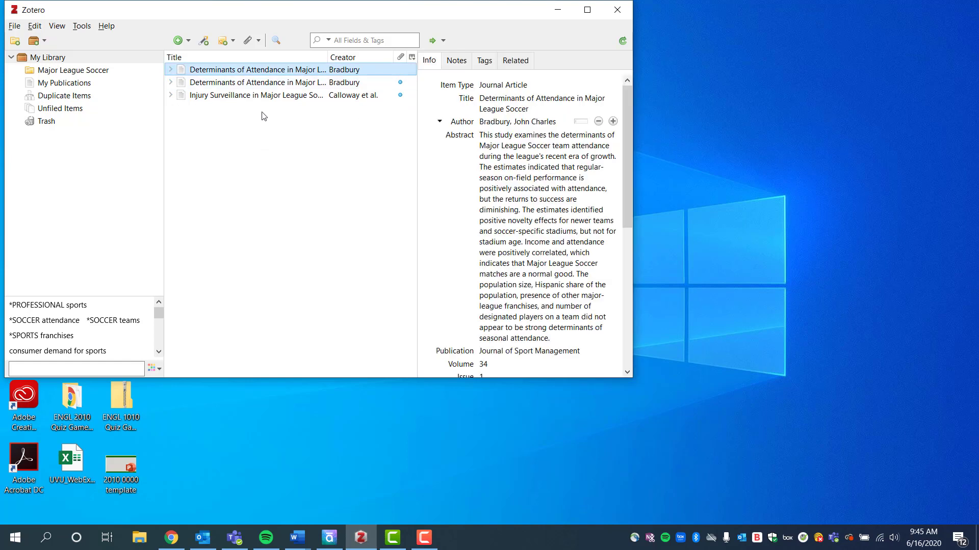
{"action": "left_click_drag", "start_coordinate": [295, 69], "coordinate": [74, 75]}
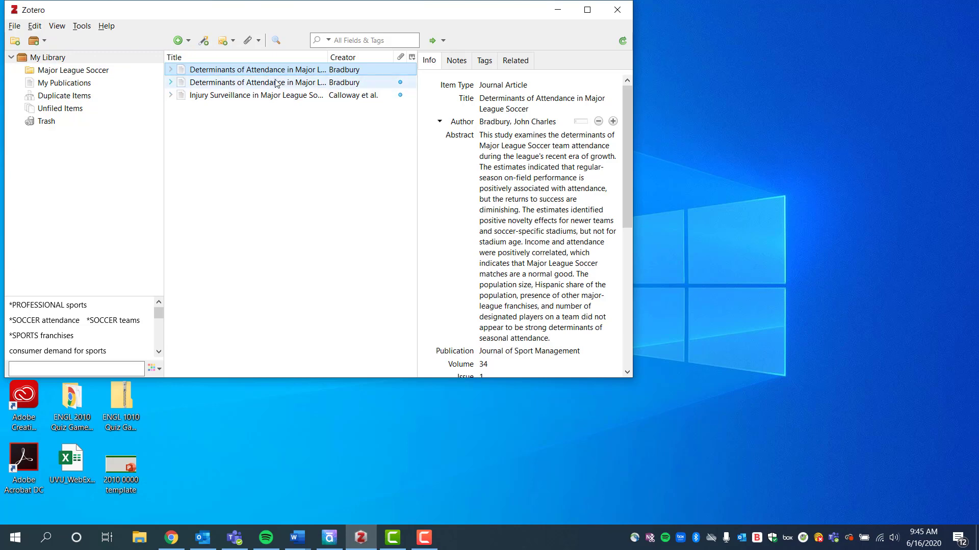
{"action": "left_click_drag", "start_coordinate": [275, 82], "coordinate": [77, 73]}
{"action": "left_click_drag", "start_coordinate": [225, 99], "coordinate": [67, 73]}
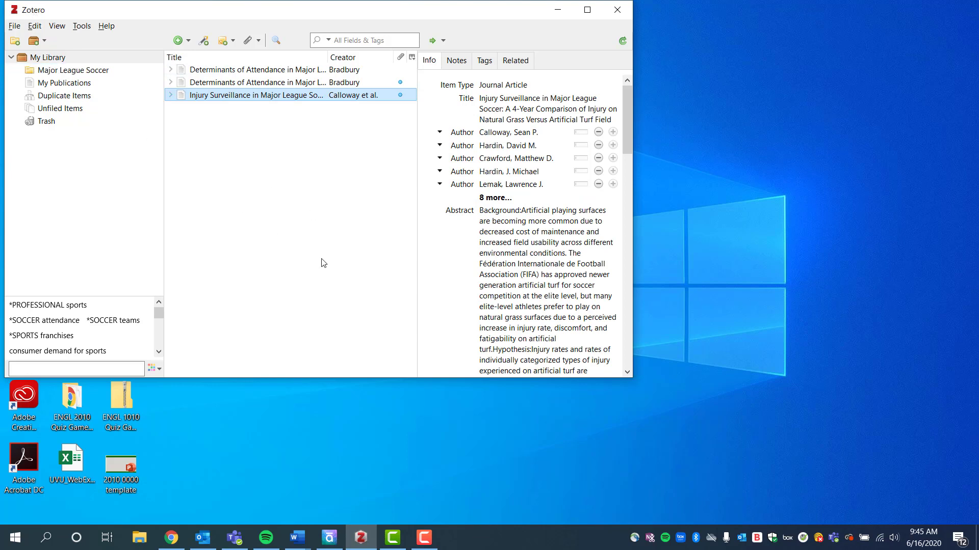
{"action": "left_click", "coordinate": [45, 72]}
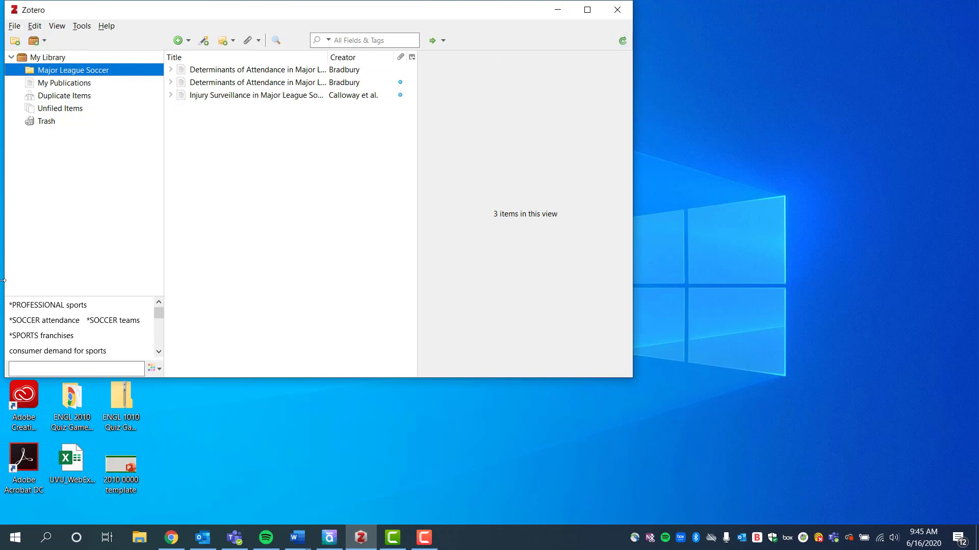
Create a new collection named "Social Media" in My Library
{"action": "left_click", "coordinate": [16, 42]}
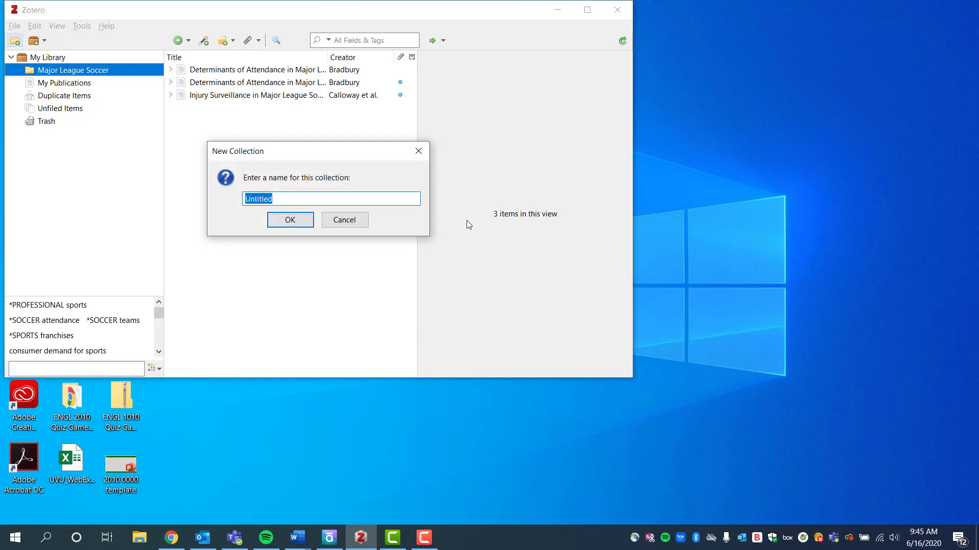
{"action": "type", "text": "Social Media"}
{"action": "left_click", "coordinate": [303, 220]}
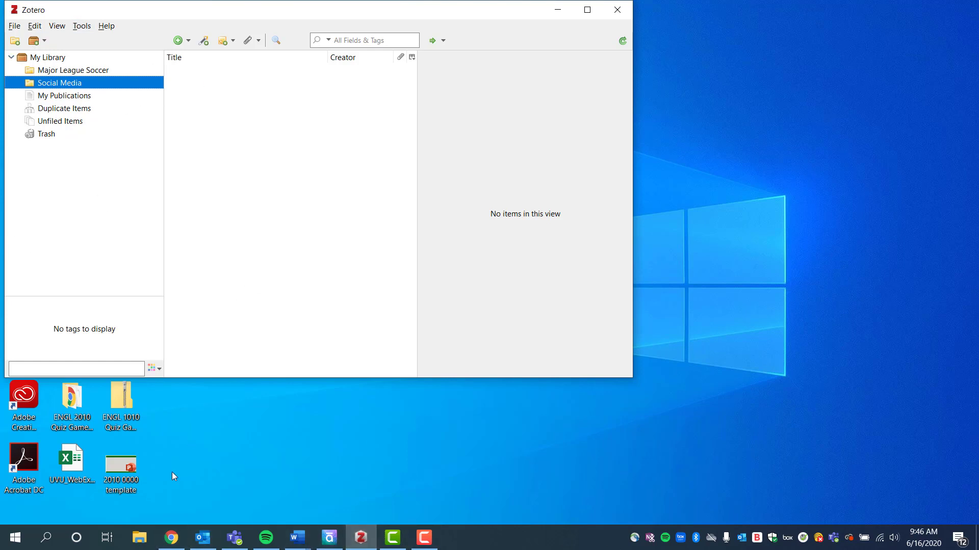
Switch to Chrome and run a keyword search for "social media" AND elections in the Fulton Library OneSearch
{"action": "mouse_move", "coordinate": [175, 544]}
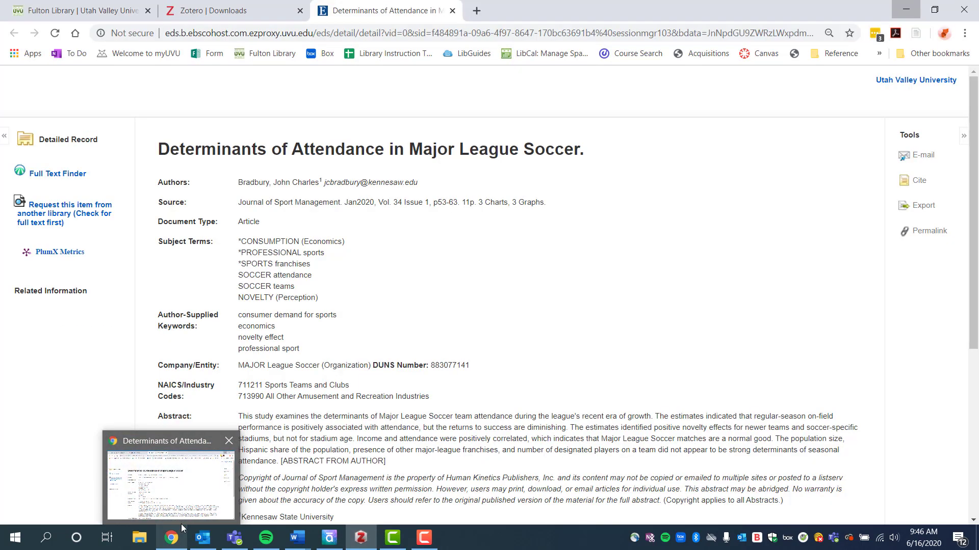
{"action": "left_click", "coordinate": [182, 524]}
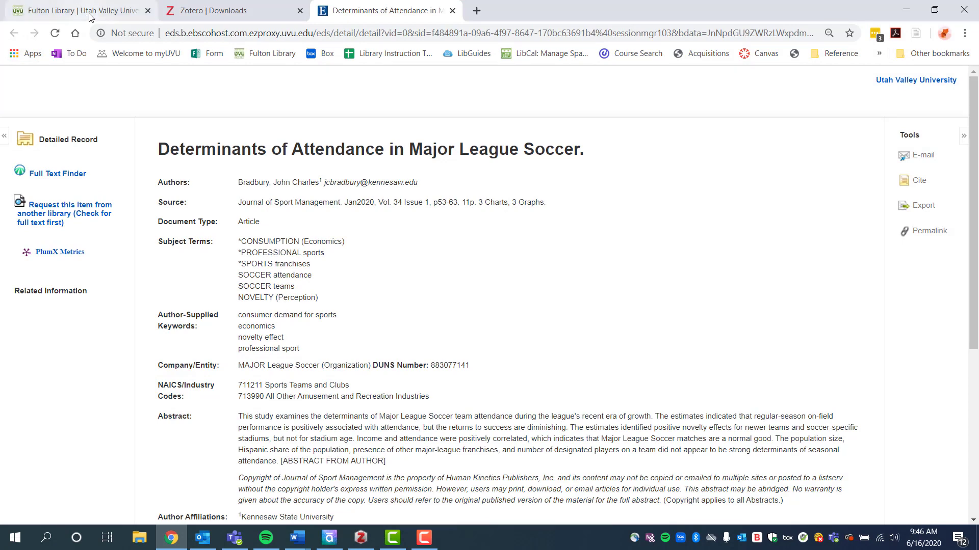
{"action": "left_click", "coordinate": [90, 16]}
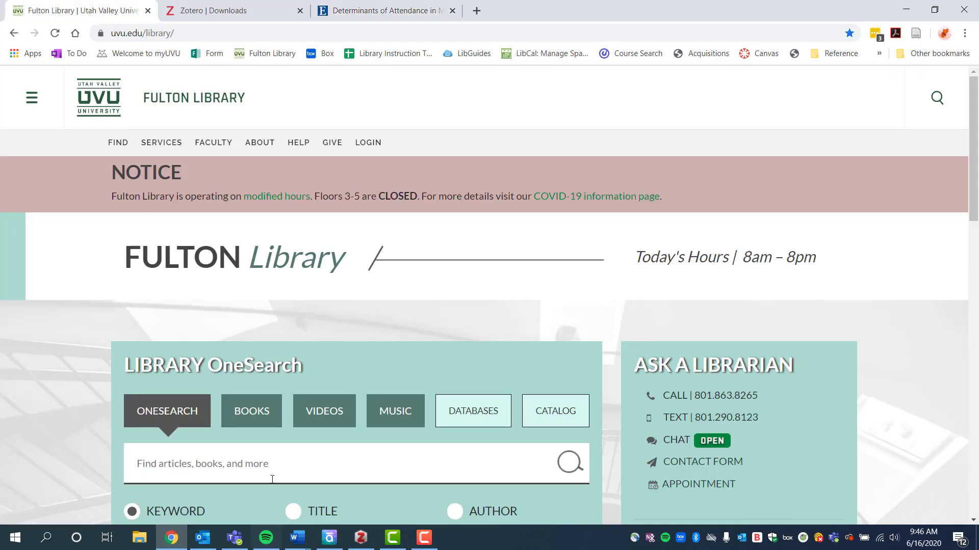
{"action": "left_click", "coordinate": [278, 454]}
{"action": "type", "text": "\"so"}
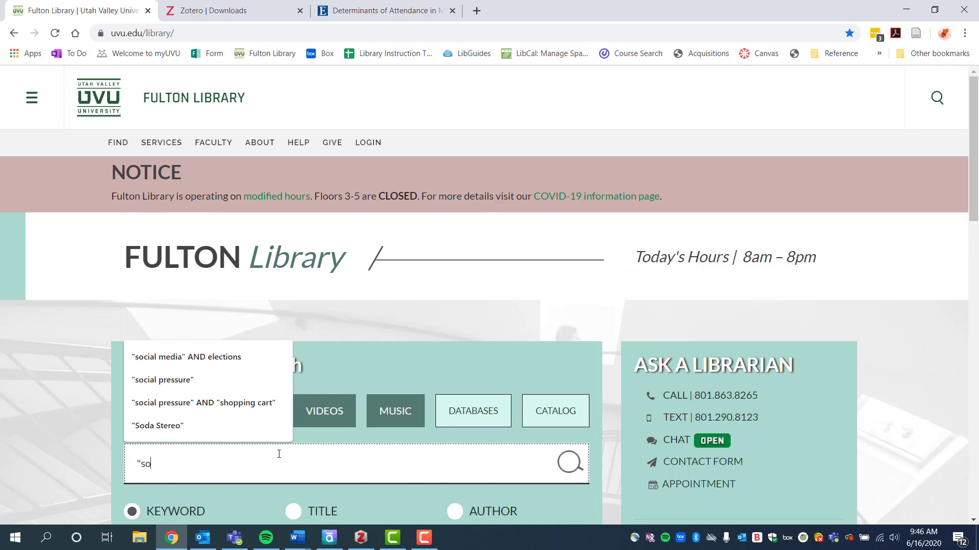
{"action": "type", "text": "cial"}
{"action": "left_click", "coordinate": [230, 380]}
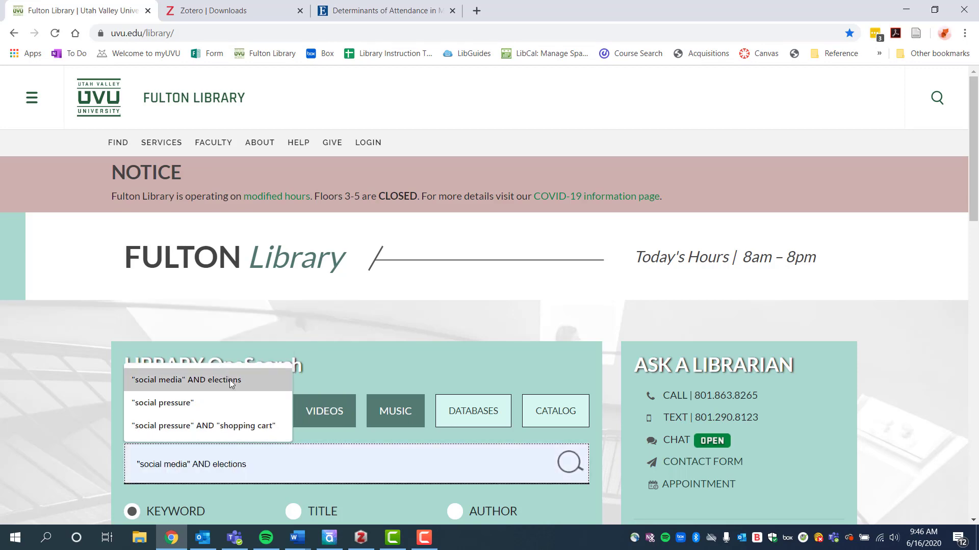
{"action": "scroll", "coordinate": [427, 340], "scroll_direction": "down", "scroll_amount": 1}
{"action": "scroll", "coordinate": [427, 341], "scroll_direction": "down", "scroll_amount": 3}
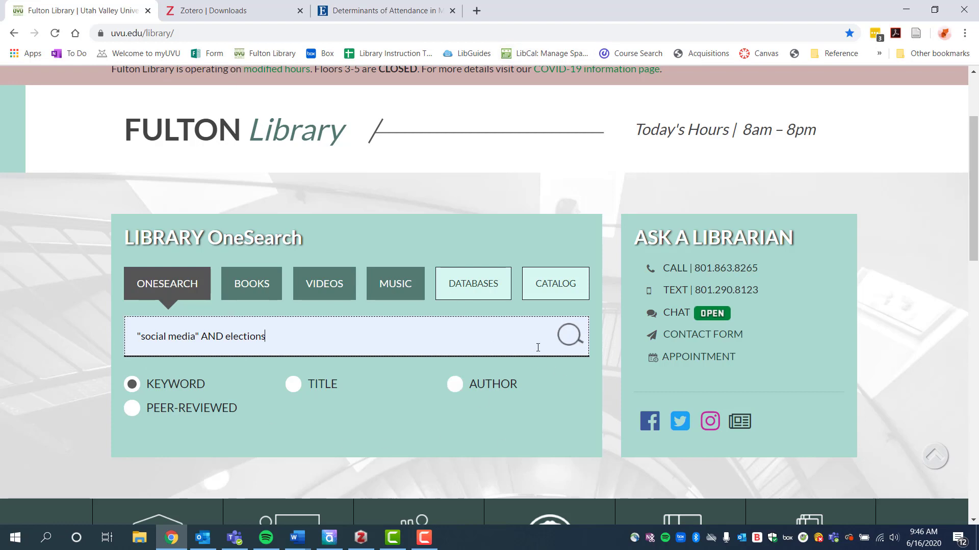
{"action": "left_click", "coordinate": [571, 343]}
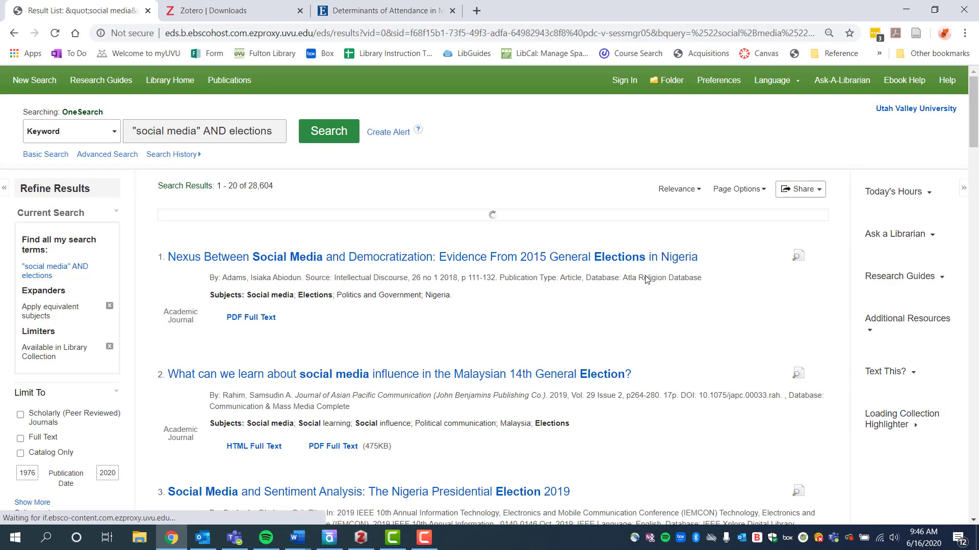
Open the PDF full text of the article "Nexus Between Social Media and Democratization: Evidence From 2015 General Elections in Nigeria"
{"action": "scroll", "coordinate": [485, 268], "scroll_direction": "down", "scroll_amount": 1}
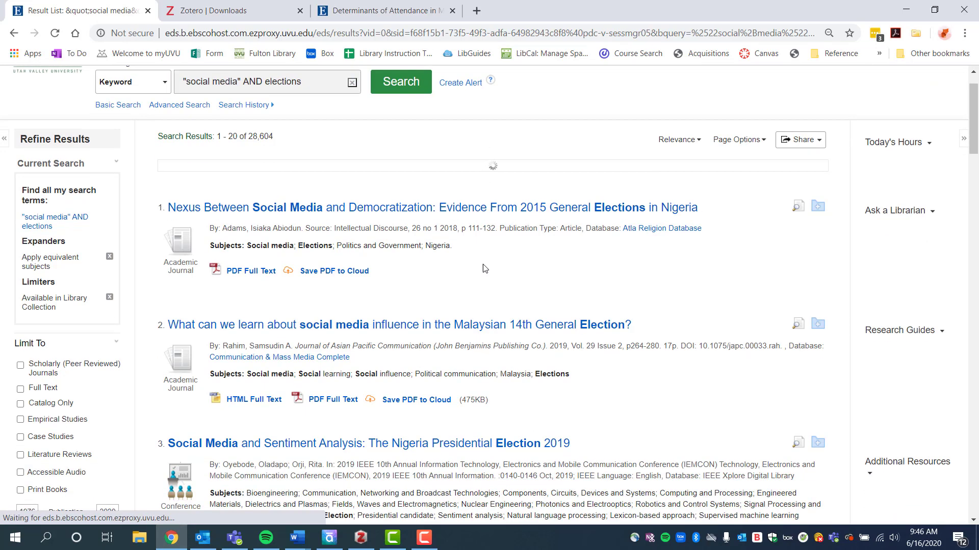
{"action": "scroll", "coordinate": [517, 256], "scroll_direction": "down", "scroll_amount": 1}
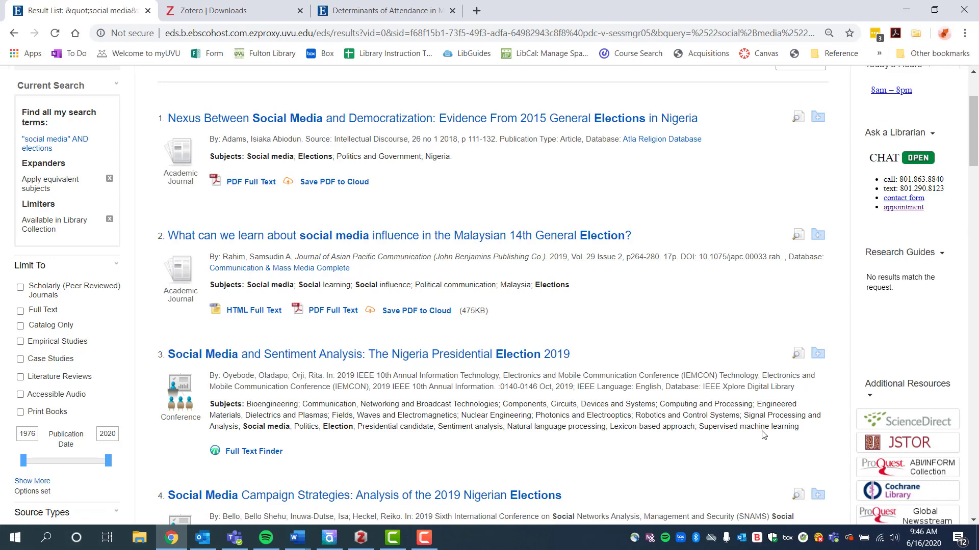
{"action": "left_click", "coordinate": [342, 121]}
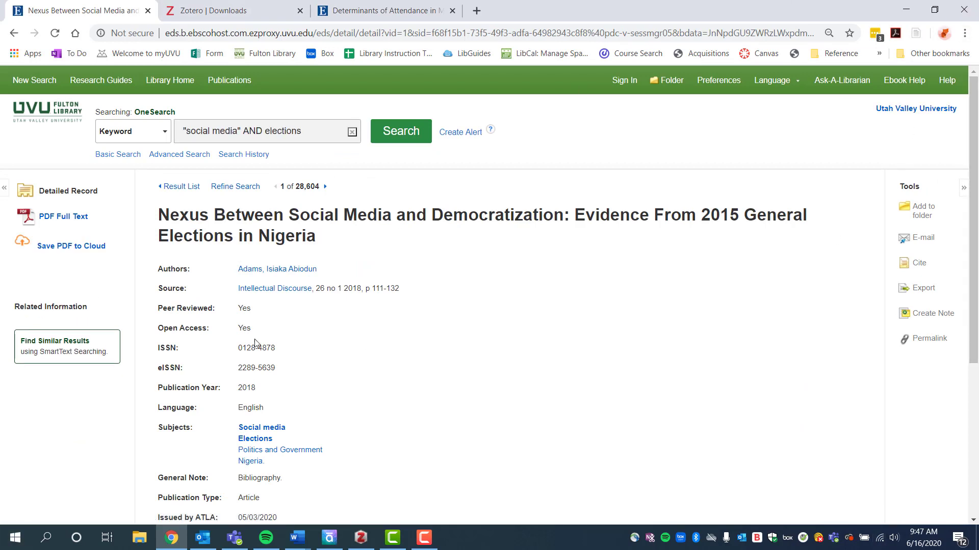
{"action": "scroll", "coordinate": [566, 203], "scroll_direction": "down", "scroll_amount": 1}
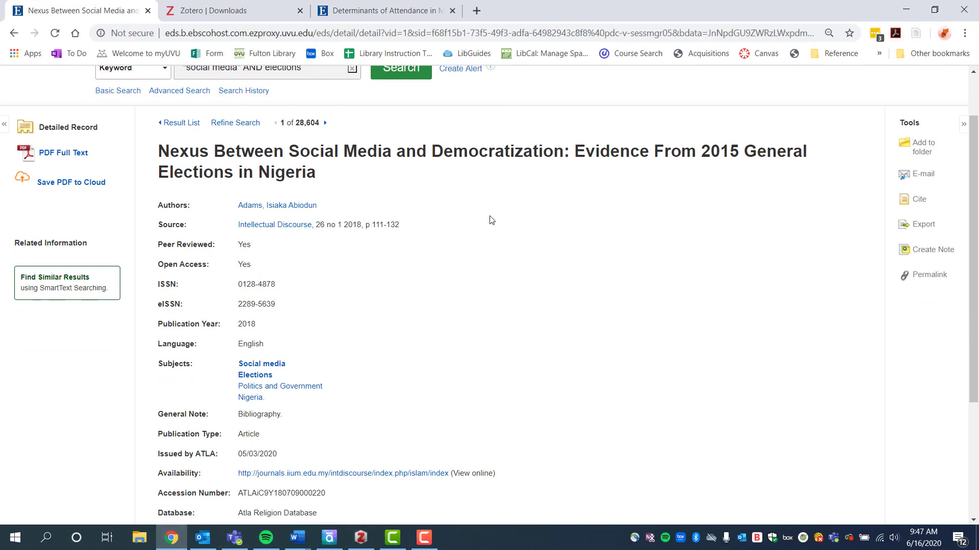
{"action": "left_click", "coordinate": [62, 156]}
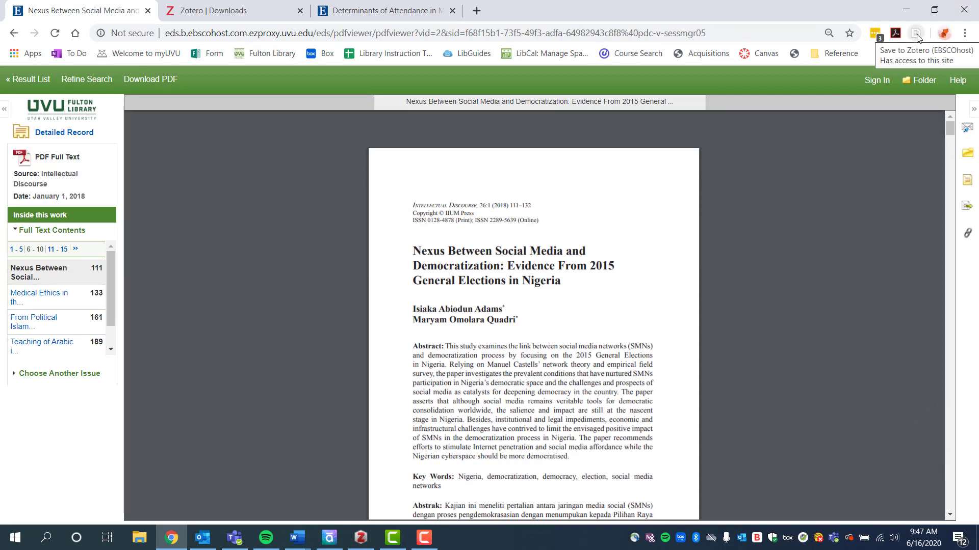
Save the open article with its full text to the Social Media collection using the Zotero Connector, and switch to Zotero
{"action": "left_click", "coordinate": [916, 35]}
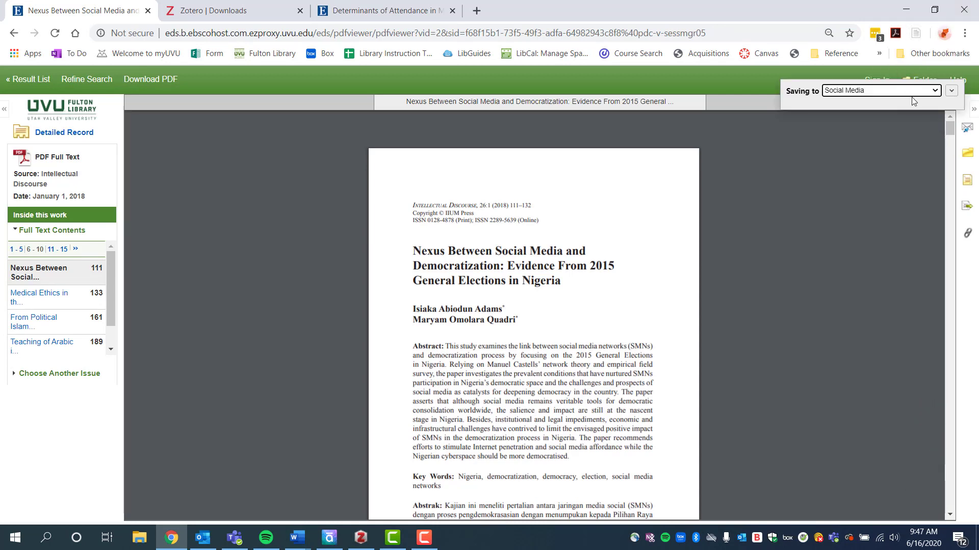
{"action": "left_click", "coordinate": [938, 91]}
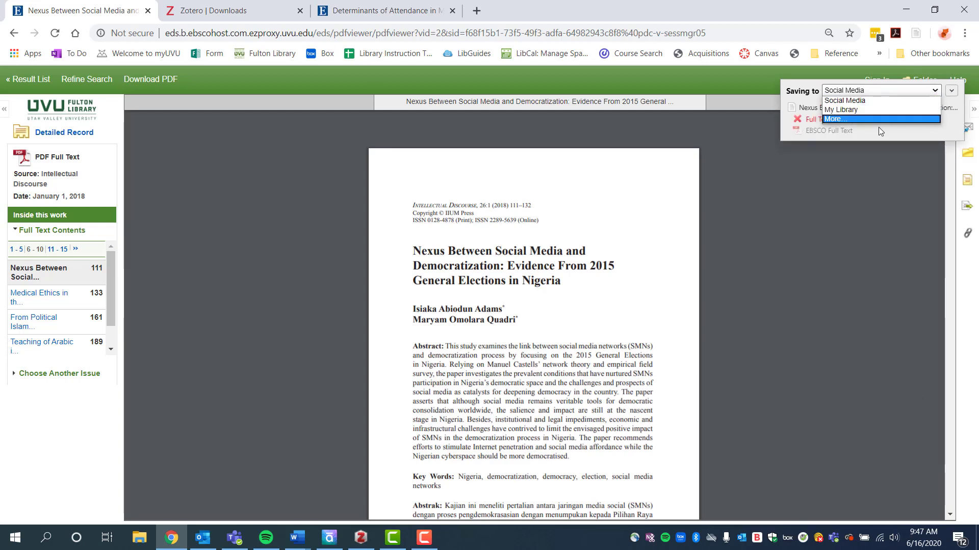
{"action": "left_click", "coordinate": [850, 102]}
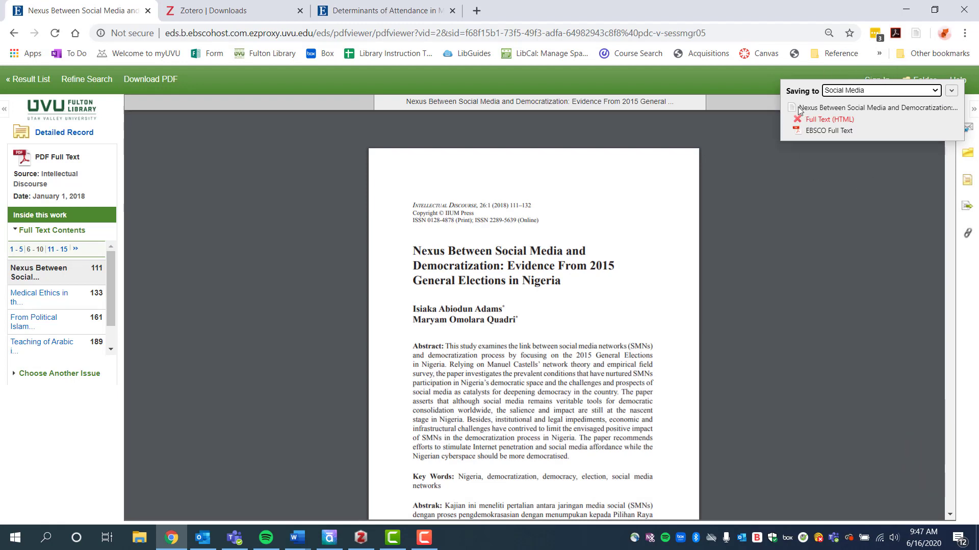
{"action": "left_click_drag", "start_coordinate": [800, 108], "coordinate": [948, 106]}
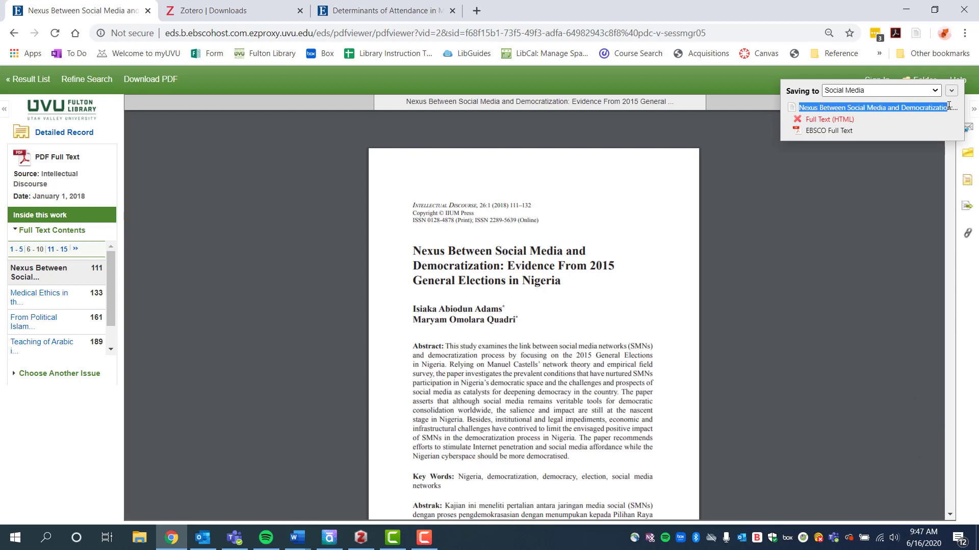
{"action": "left_click", "coordinate": [870, 117]}
{"action": "left_click_drag", "start_coordinate": [857, 131], "coordinate": [807, 130]}
{"action": "left_click", "coordinate": [832, 134]}
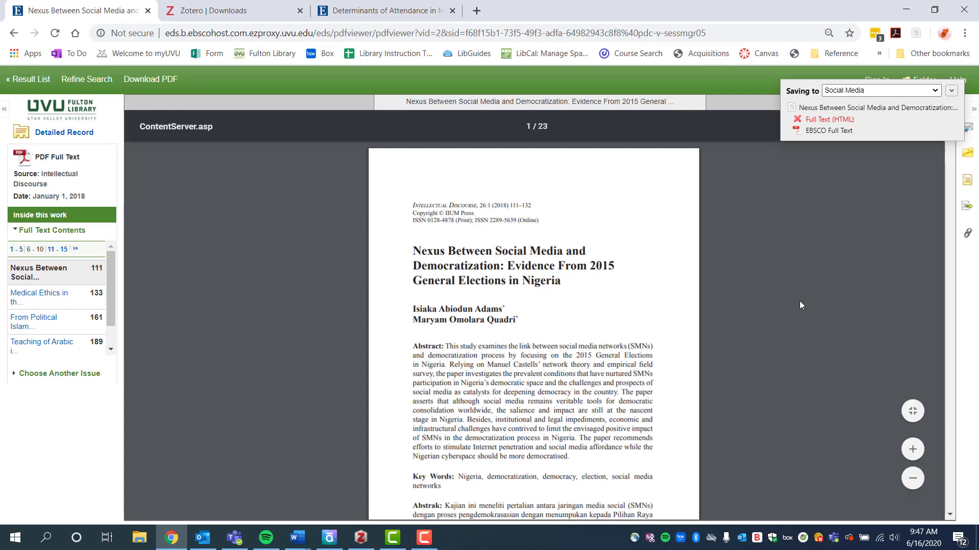
{"action": "left_click", "coordinate": [361, 537]}
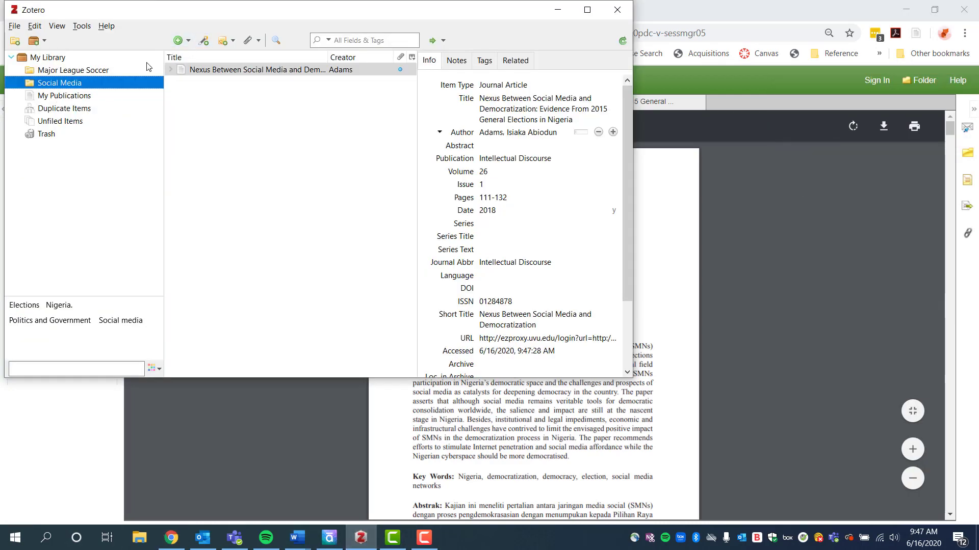
Expand the saved article, open its EBSCO Full Text PDF to check the content, and close the PDF
{"action": "left_click", "coordinate": [204, 69]}
{"action": "left_click", "coordinate": [172, 70]}
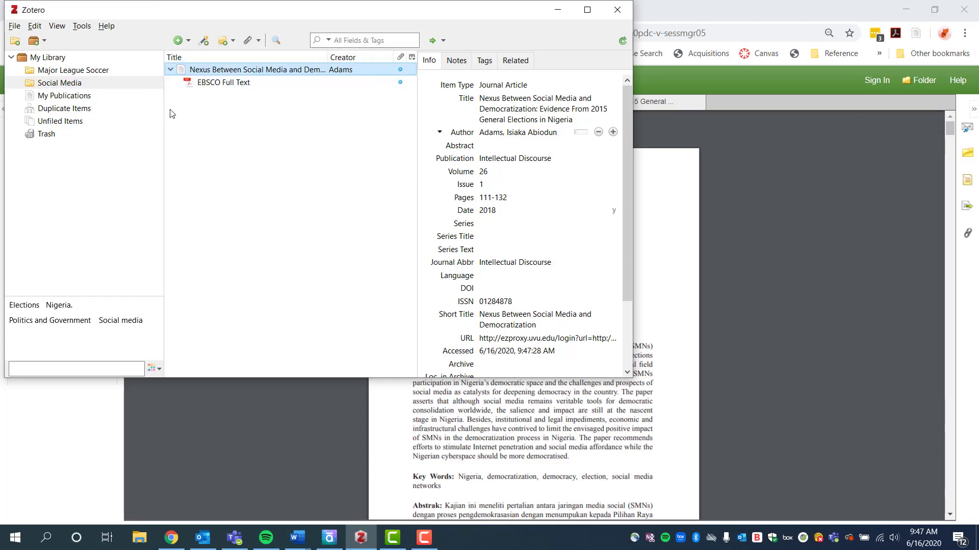
{"action": "left_click", "coordinate": [222, 83]}
{"action": "double_click", "coordinate": [222, 82]}
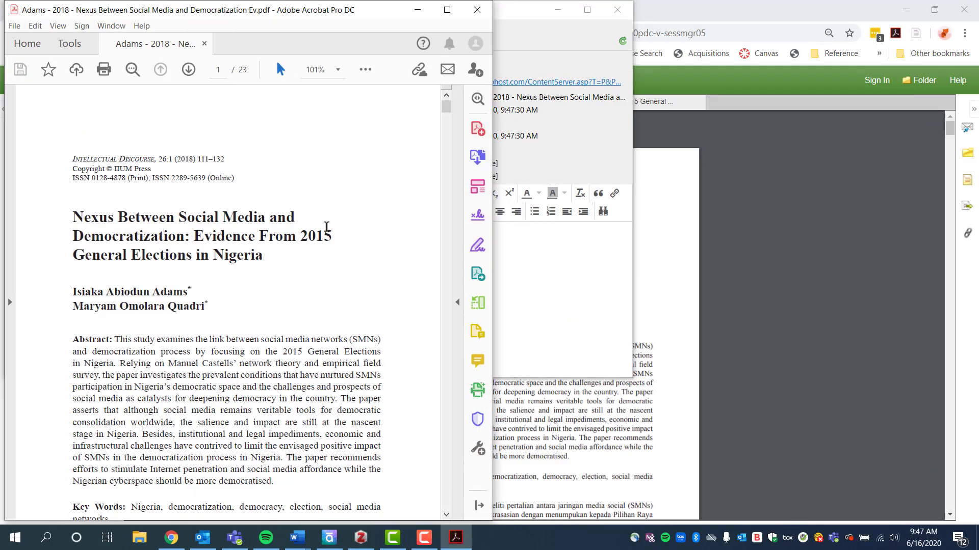
{"action": "scroll", "coordinate": [275, 348], "scroll_direction": "down", "scroll_amount": 10}
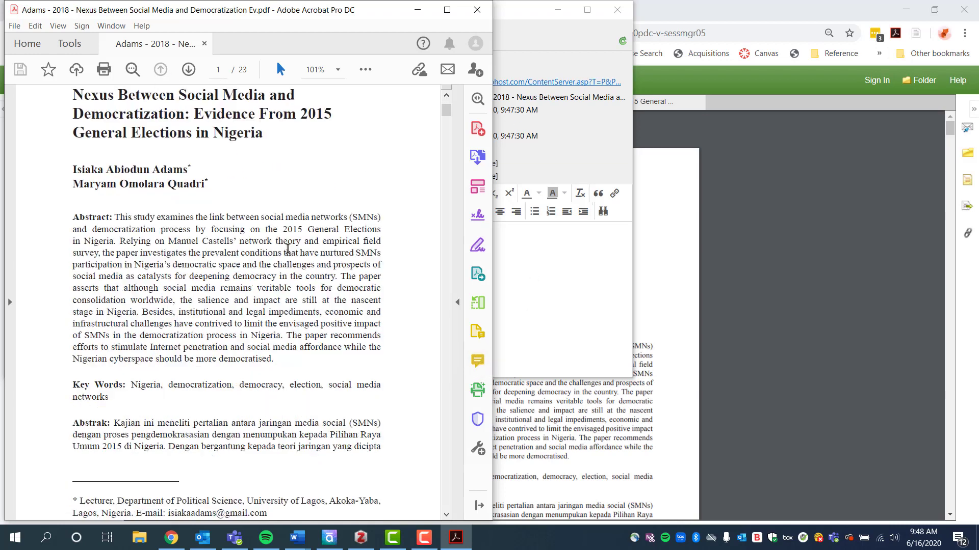
{"action": "left_click", "coordinate": [477, 10]}
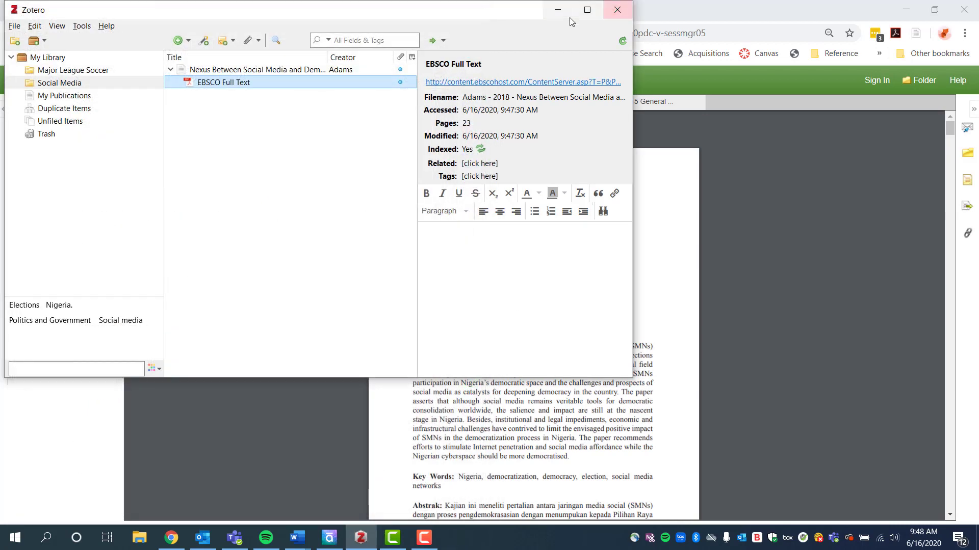
Add the note "notes" to the article's EBSCO Full Text attachment
{"action": "left_click", "coordinate": [258, 70]}
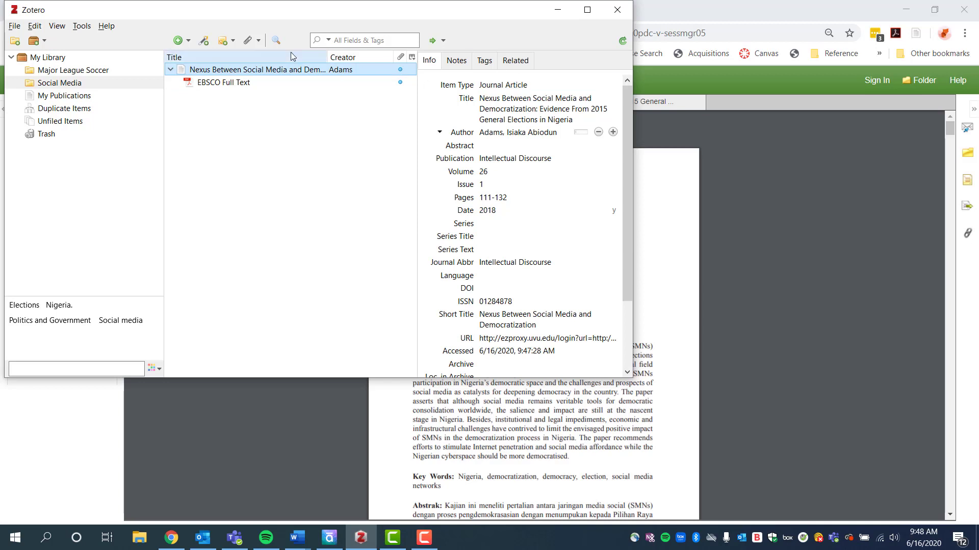
{"action": "left_click", "coordinate": [207, 85]}
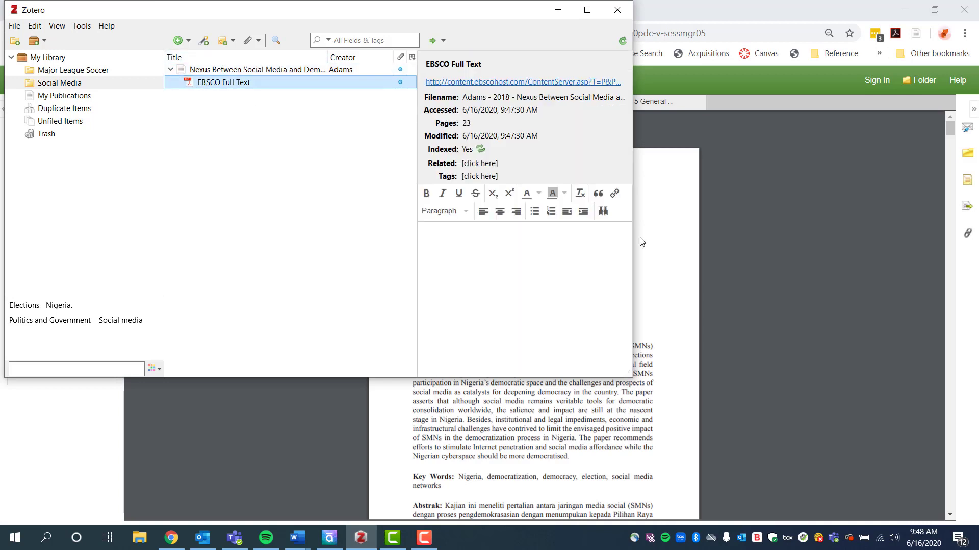
{"action": "left_click", "coordinate": [508, 284]}
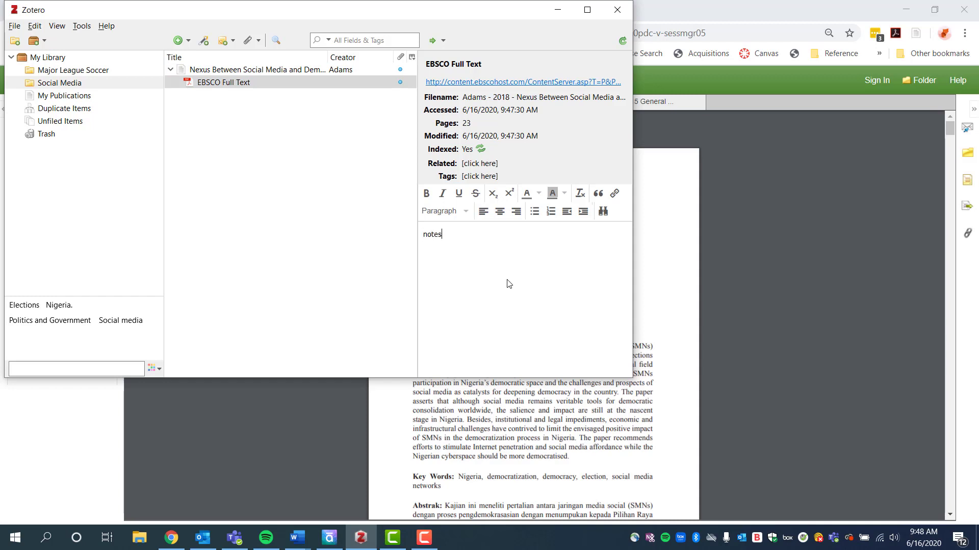
{"action": "left_click", "coordinate": [254, 71]}
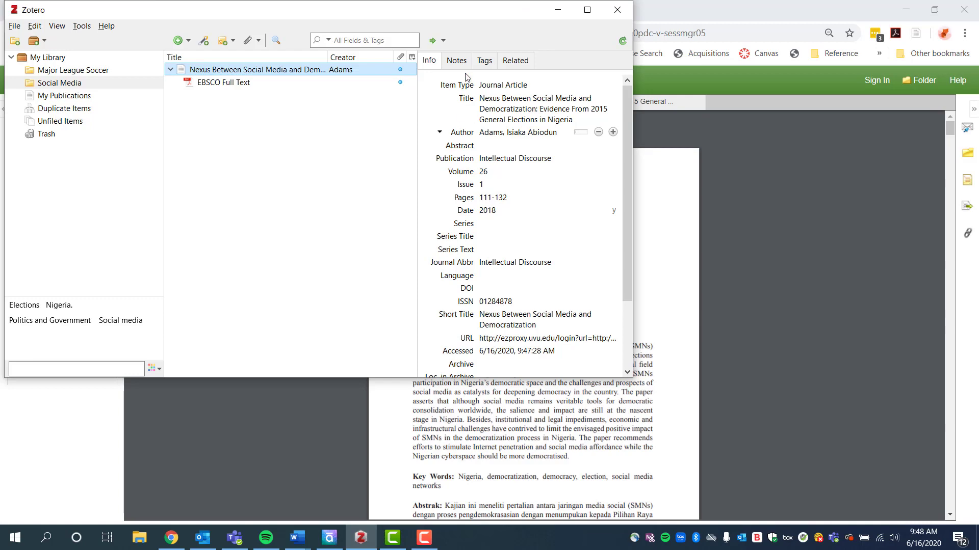
{"action": "left_click", "coordinate": [850, 263]}
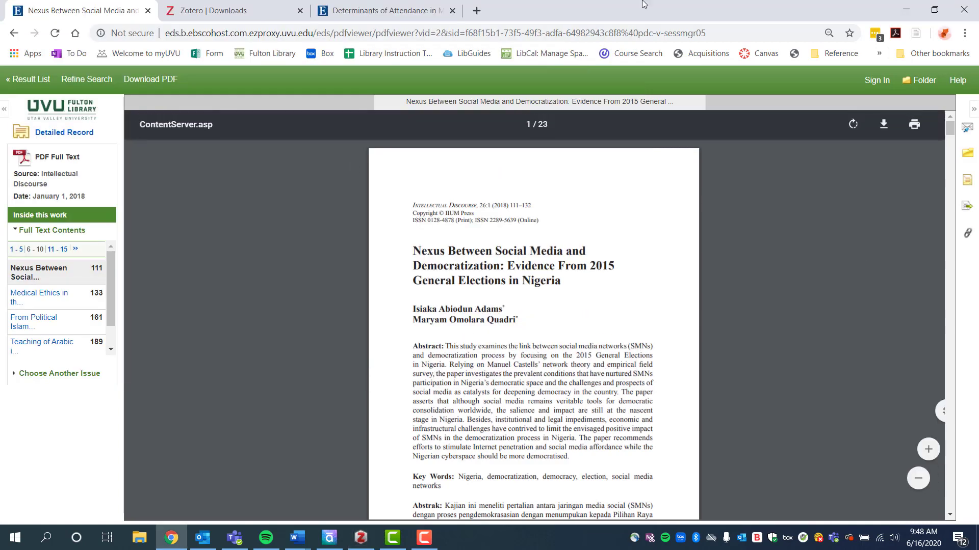
{"action": "key", "text": "alt+Tab"}
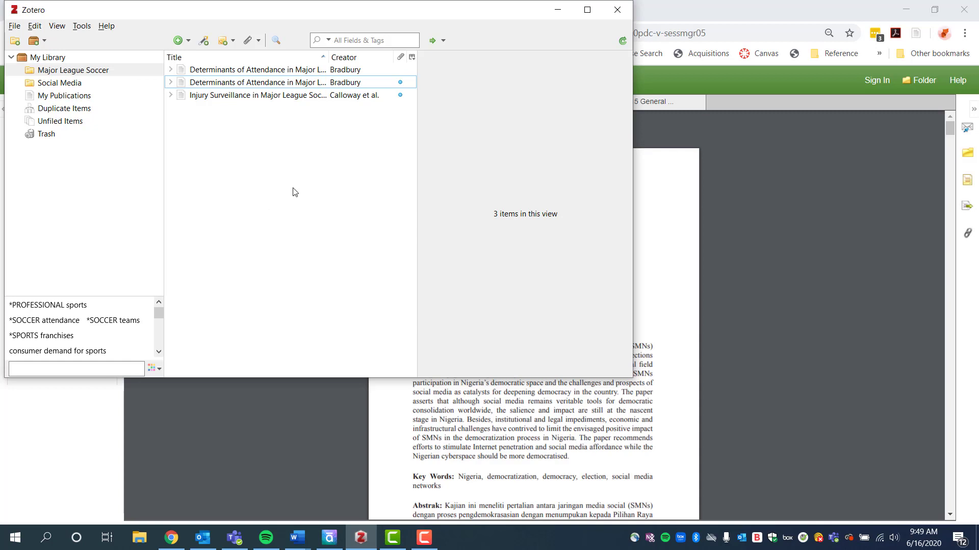
In the Major League Soccer collection, select the second Determinants of Attendance article and the Injury Surveillance article and start creating a bibliography from them
{"action": "left_click", "coordinate": [299, 83]}
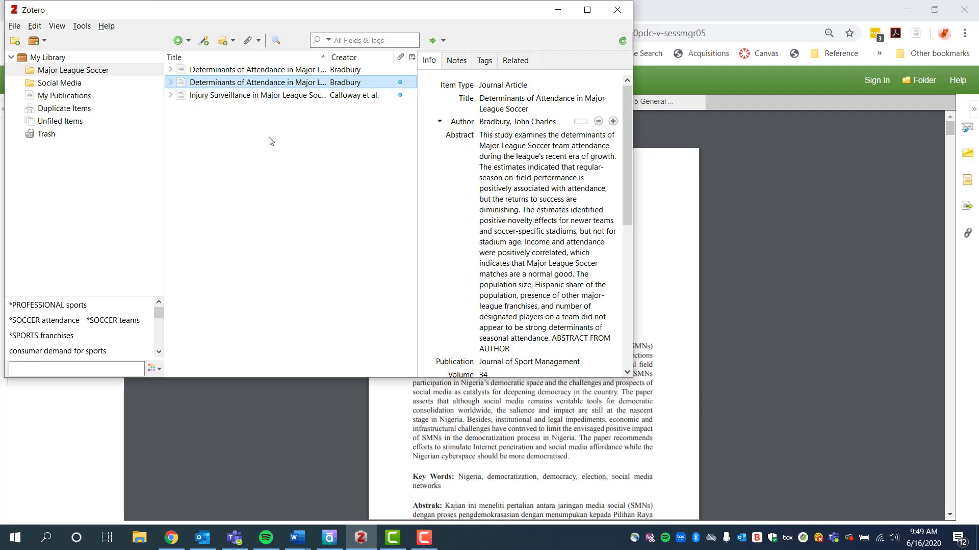
{"action": "left_click", "coordinate": [256, 96], "text": "ctrl"}
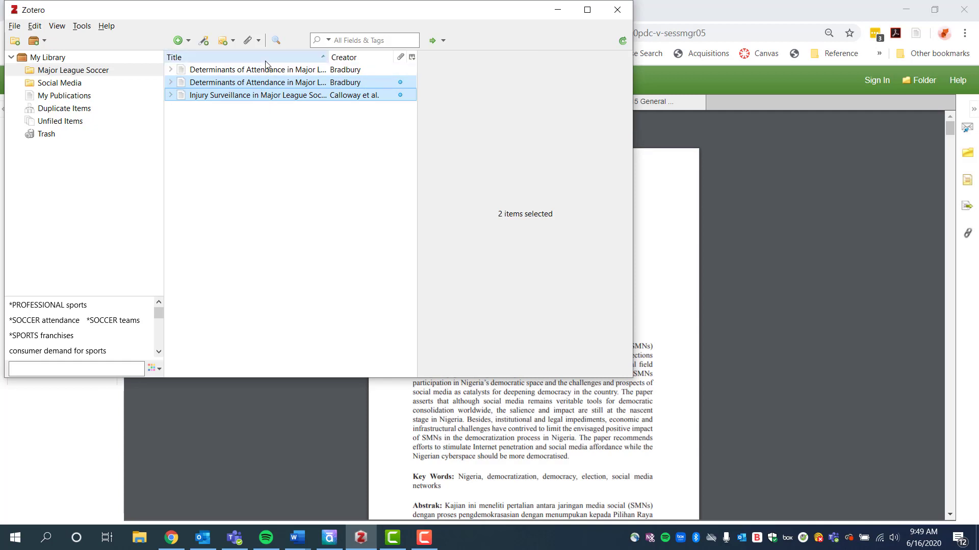
{"action": "right_click", "coordinate": [267, 90]}
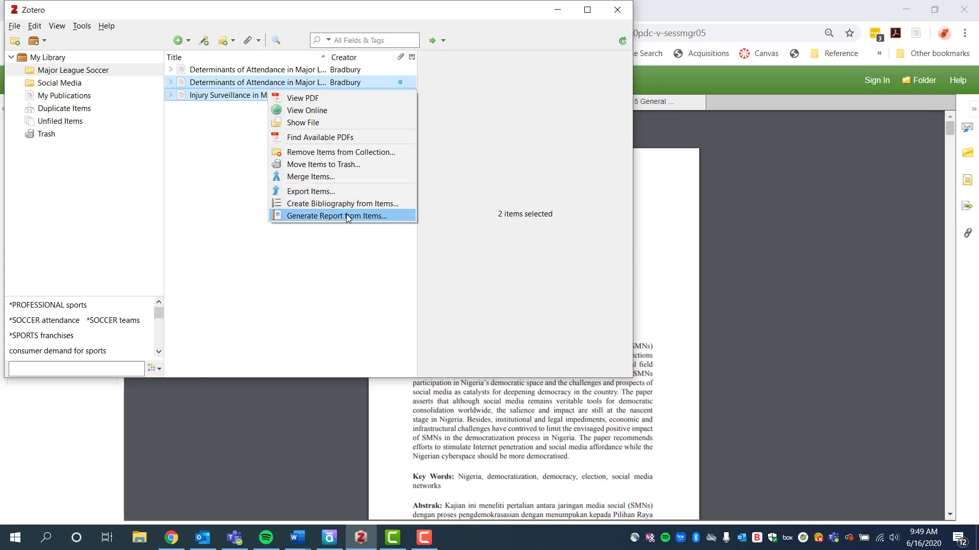
{"action": "left_click", "coordinate": [375, 205]}
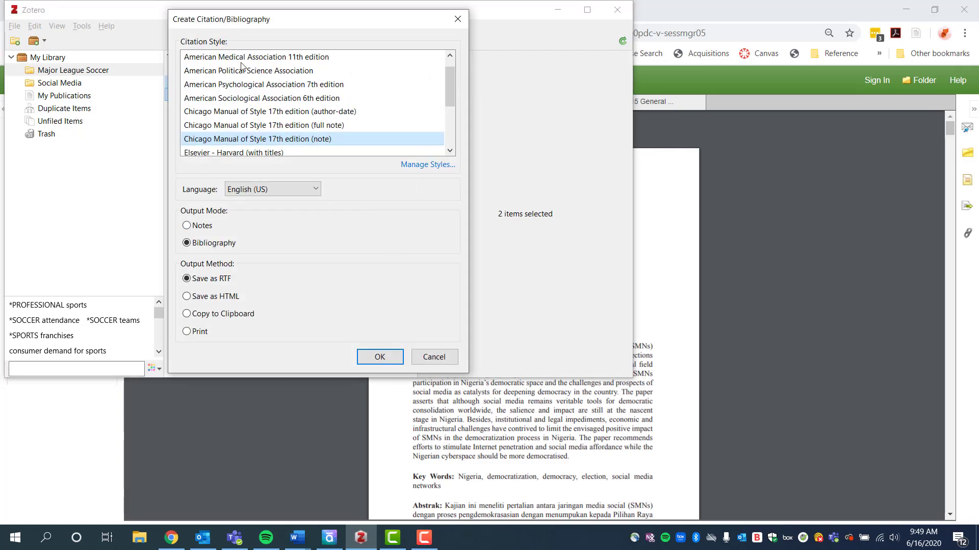
Copy a bibliography of the selected articles to the clipboard in American Psychological Association 7th edition style
{"action": "left_click_drag", "start_coordinate": [445, 87], "coordinate": [456, 53]}
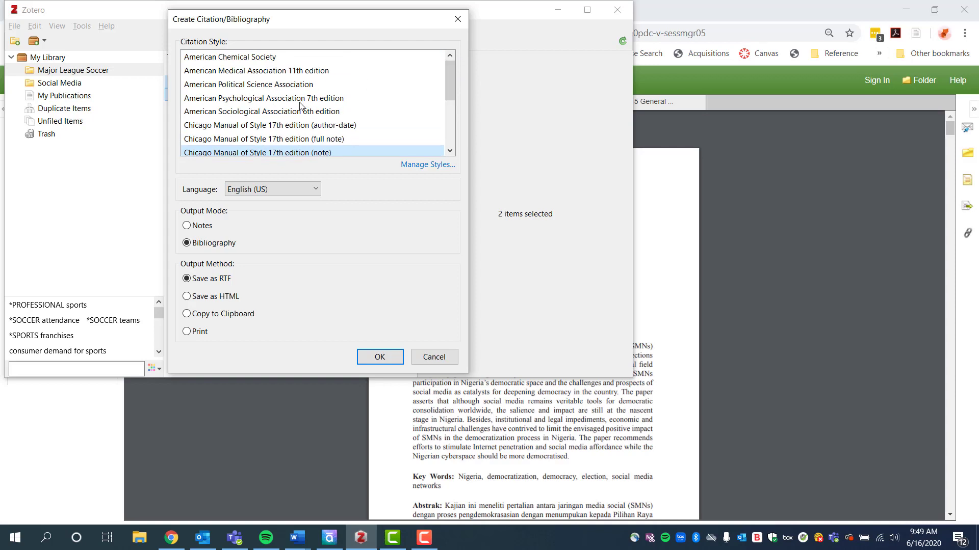
{"action": "scroll", "coordinate": [276, 116], "scroll_direction": "down", "scroll_amount": 3}
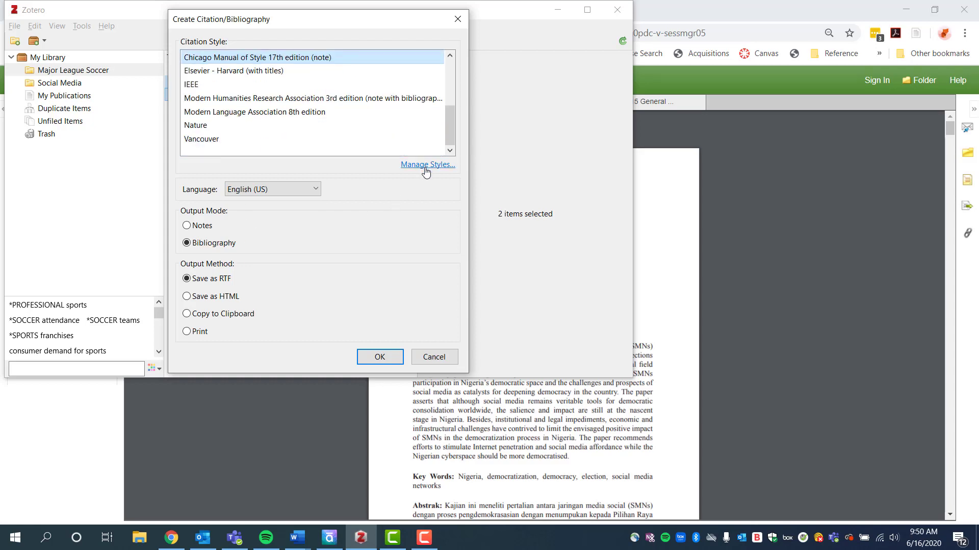
{"action": "left_click", "coordinate": [254, 112]}
{"action": "scroll", "coordinate": [296, 128], "scroll_direction": "up", "scroll_amount": 3}
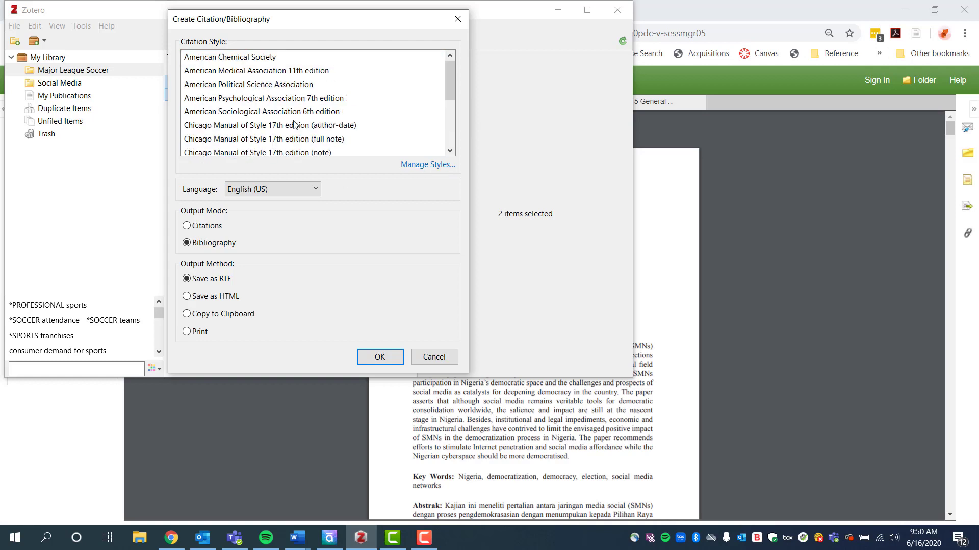
{"action": "left_click", "coordinate": [317, 100]}
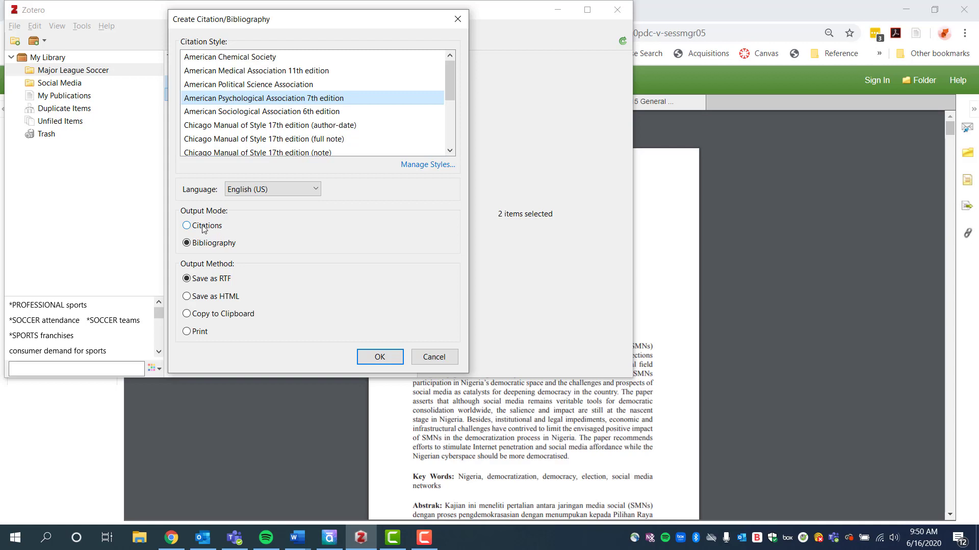
{"action": "left_click", "coordinate": [187, 228]}
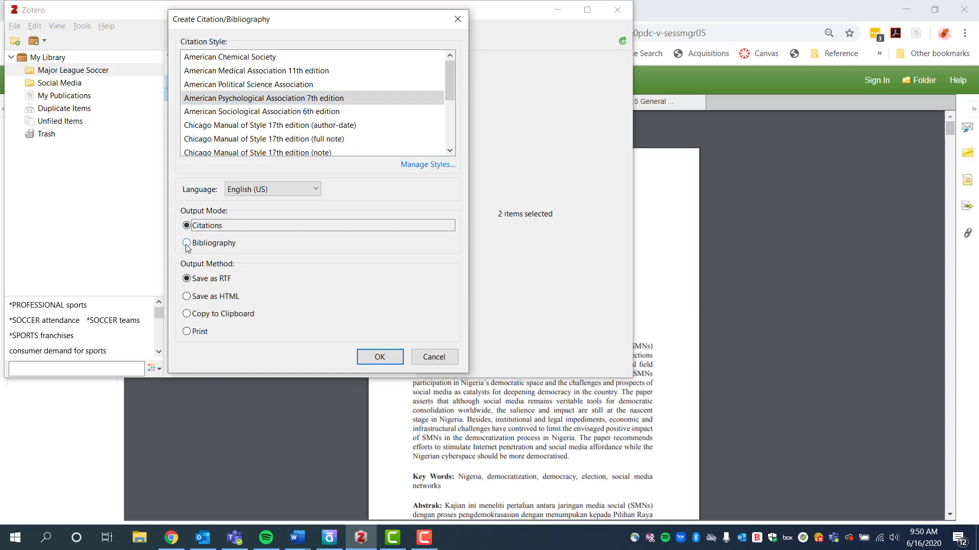
{"action": "left_click", "coordinate": [187, 243]}
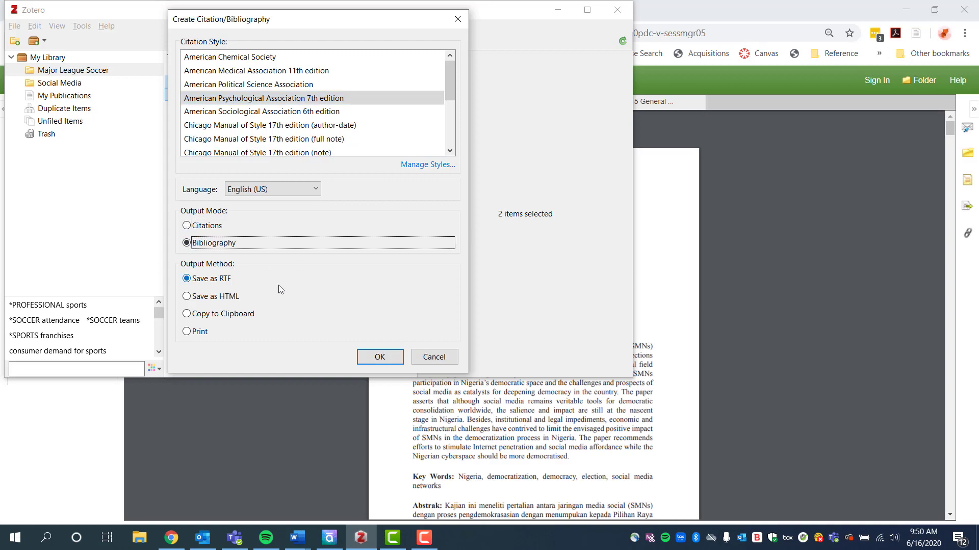
{"action": "left_click", "coordinate": [209, 316]}
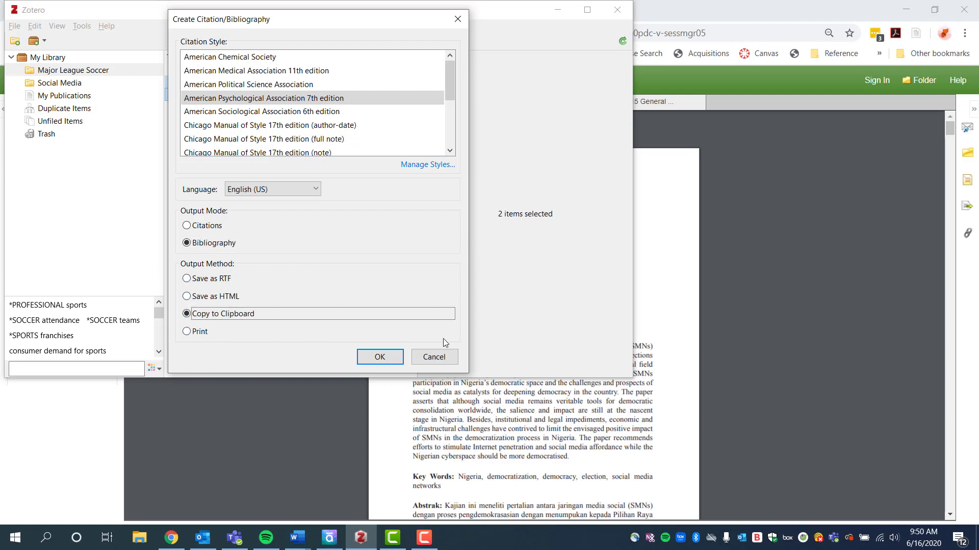
{"action": "left_click", "coordinate": [393, 357]}
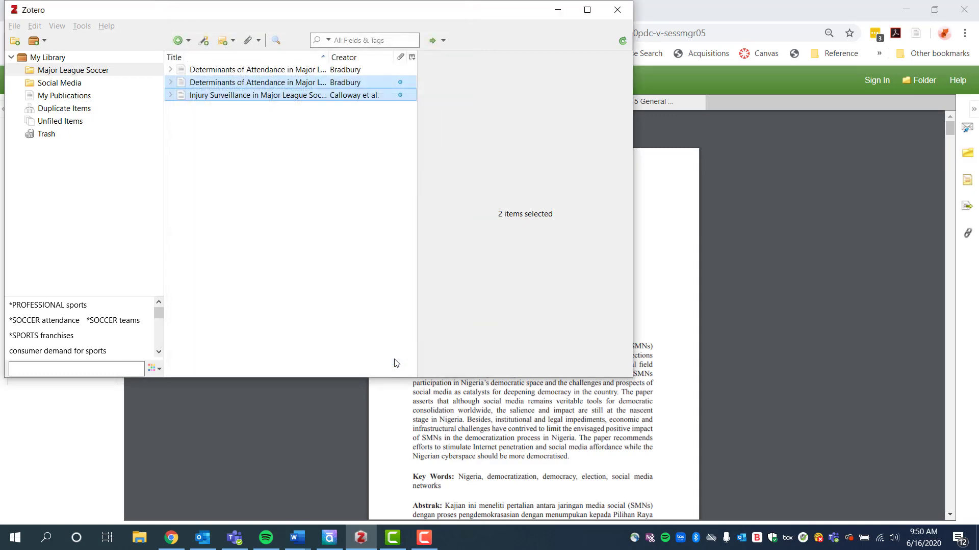
Switch to Word, paste the copied bibliography into the blank document, and return to Zotero
{"action": "left_click", "coordinate": [297, 538]}
{"action": "left_click", "coordinate": [351, 498]}
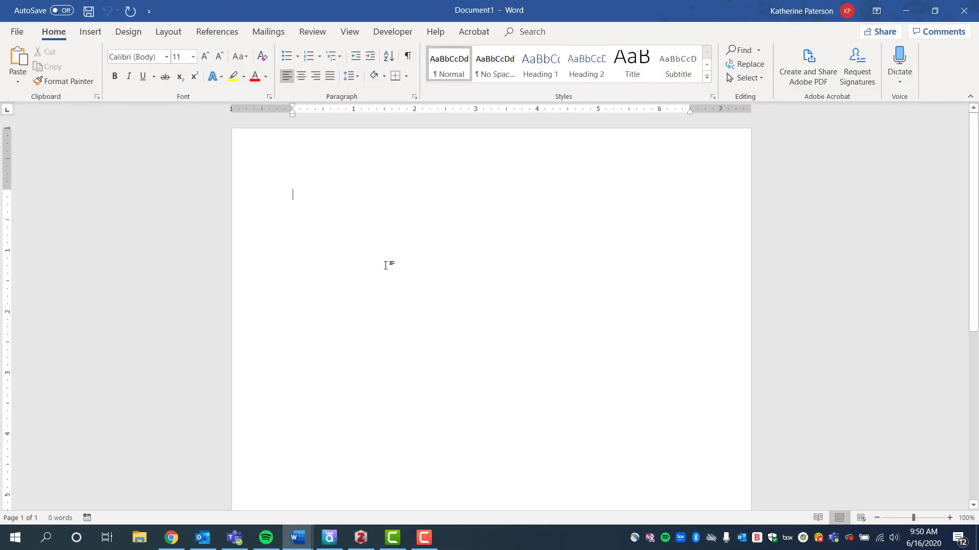
{"action": "key", "text": "ctrl+v"}
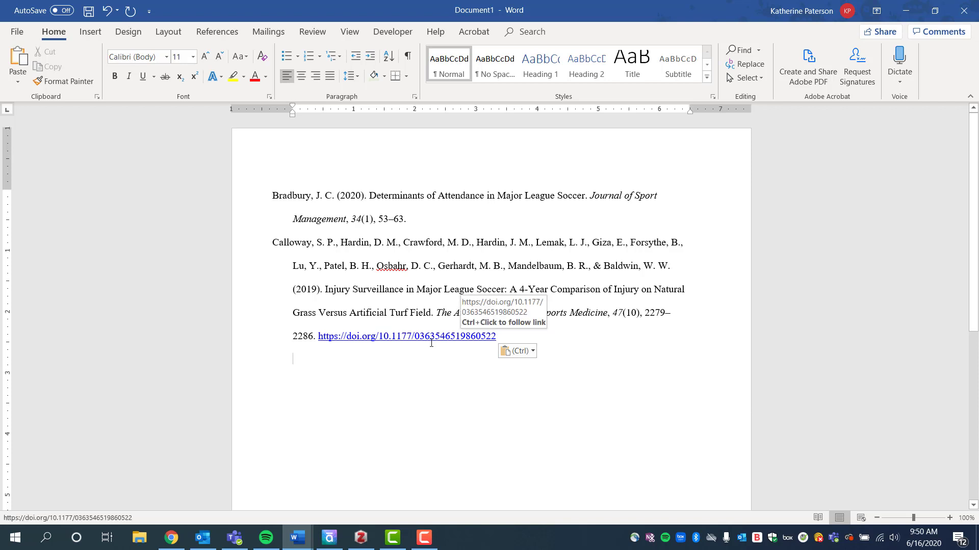
{"action": "left_click", "coordinate": [444, 219]}
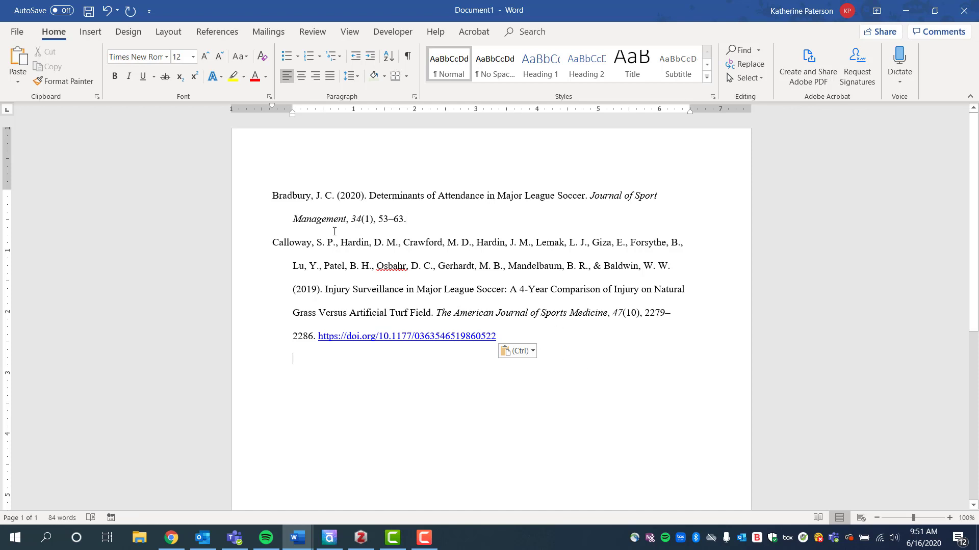
{"action": "key", "text": "ctrl+a"}
{"action": "left_click", "coordinate": [665, 396]}
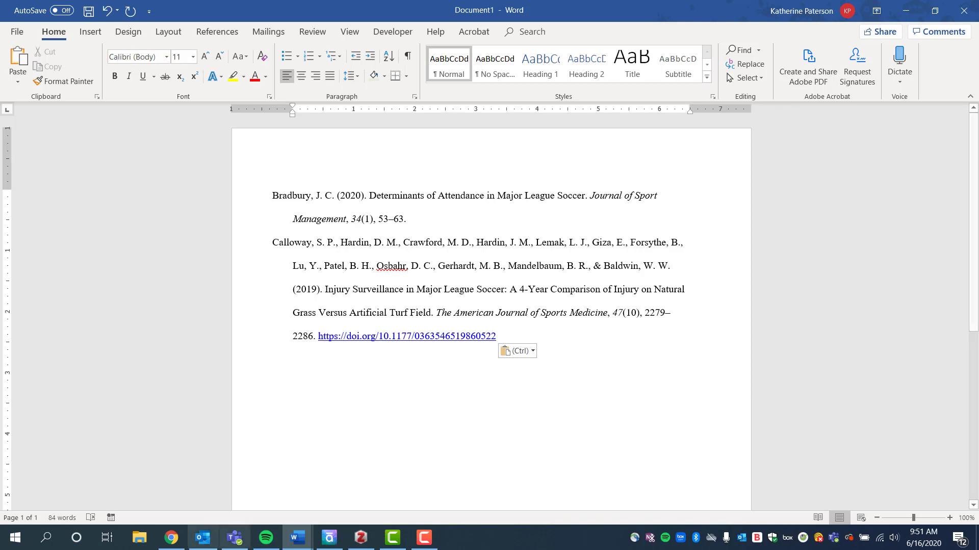
{"action": "left_click", "coordinate": [354, 543]}
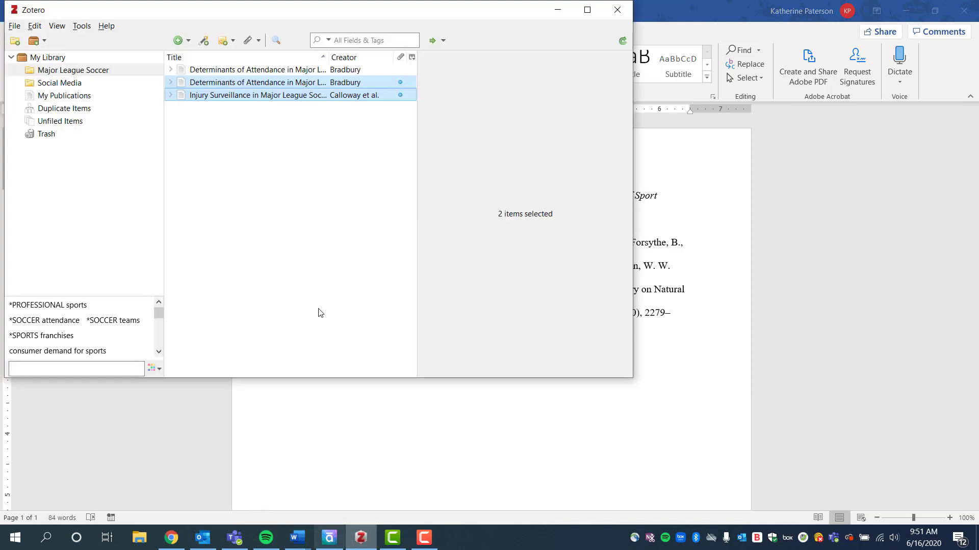
{"action": "right_click", "coordinate": [277, 86]}
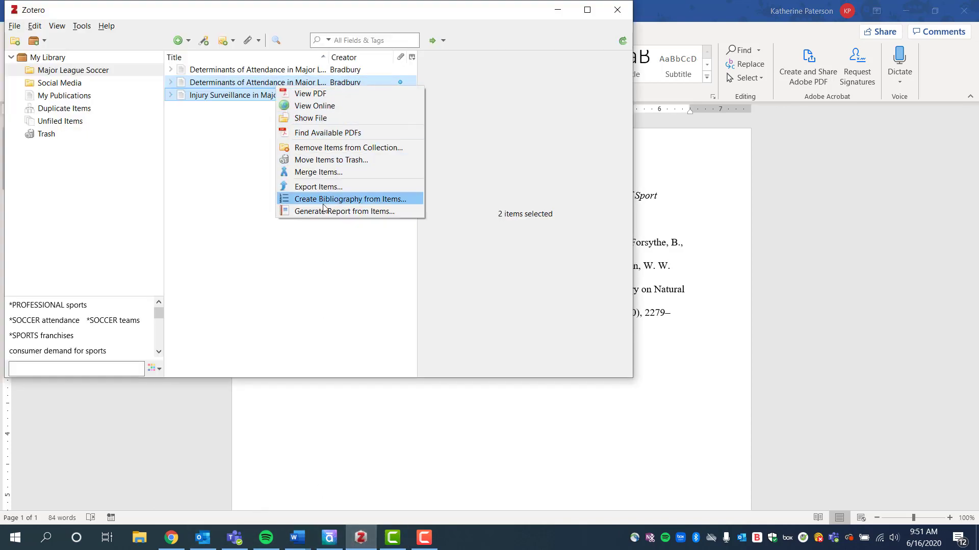
{"action": "left_click", "coordinate": [322, 188]}
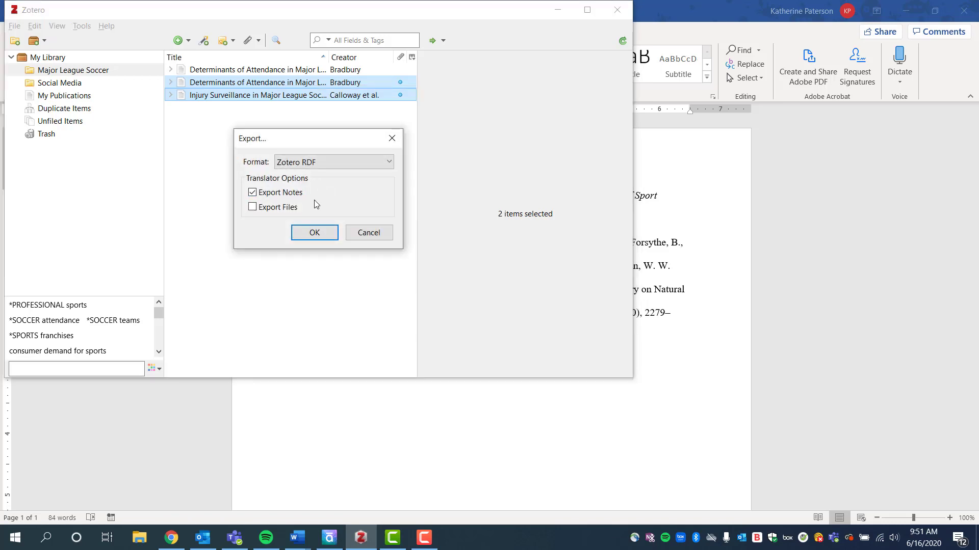
{"action": "left_click", "coordinate": [376, 233]}
Copy the two selected articles to the clipboard as American Psychological Association 7th edition citations instead of a bibliography
{"action": "right_click", "coordinate": [262, 98]}
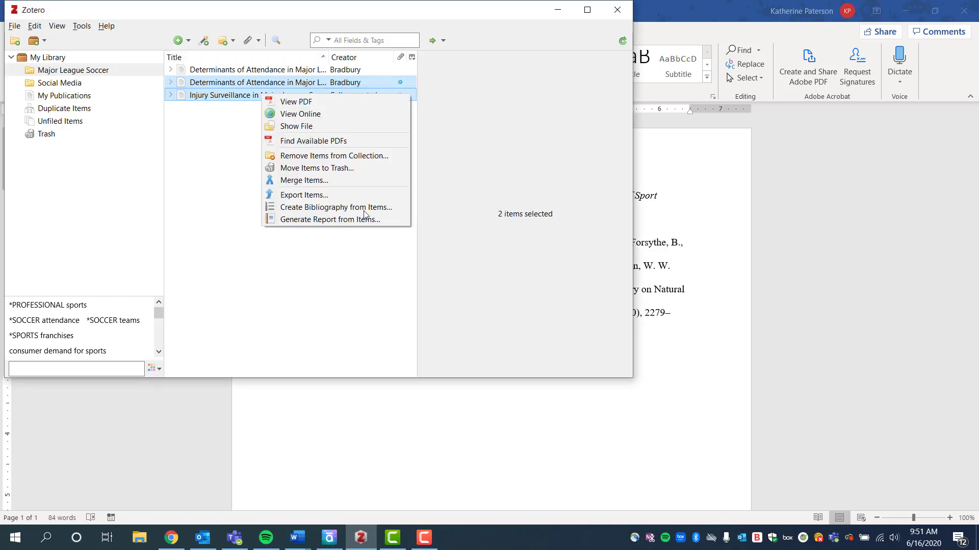
{"action": "left_click", "coordinate": [350, 213]}
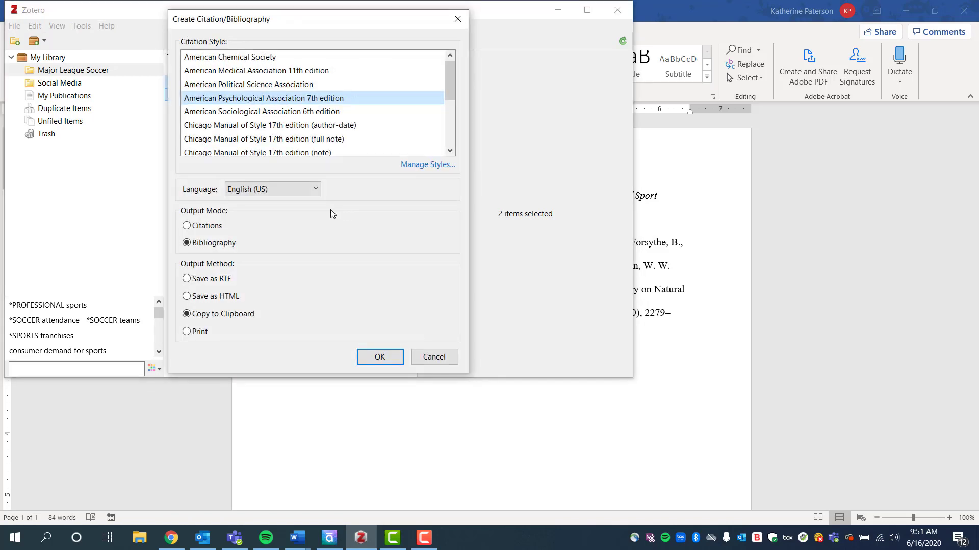
{"action": "left_click", "coordinate": [200, 230]}
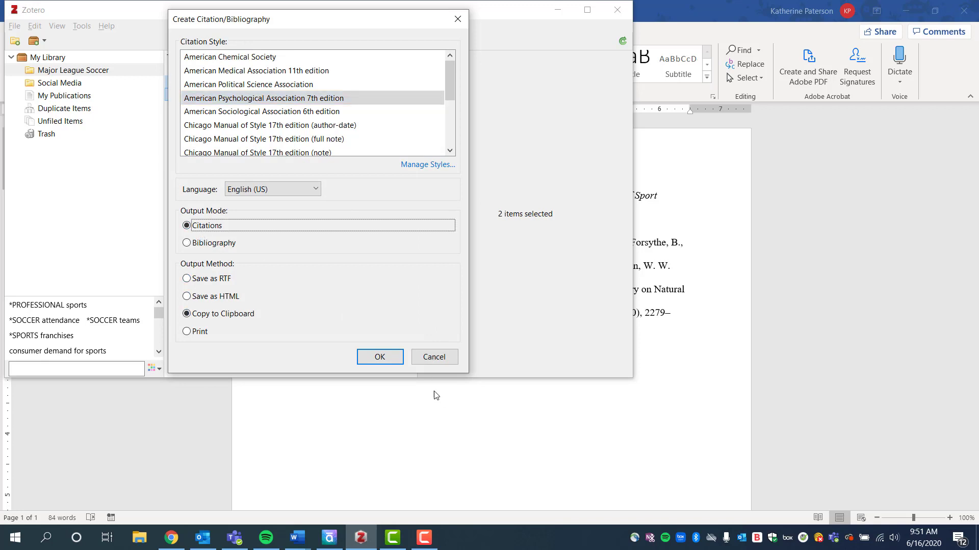
{"action": "left_click", "coordinate": [359, 356]}
Switch to Word and insert the copied in-text citations on a new line above the bibliography
{"action": "left_click", "coordinate": [617, 4]}
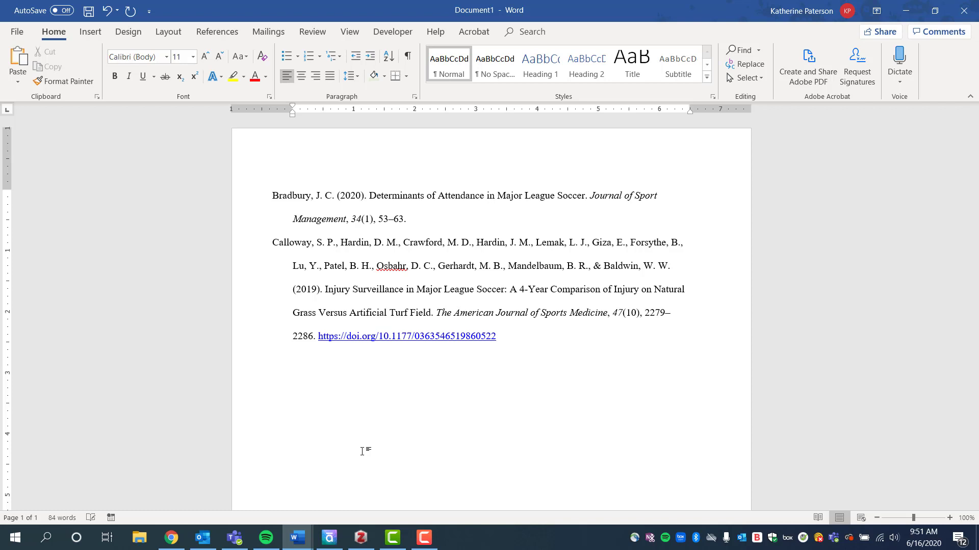
{"action": "key", "text": "BackSpace"}
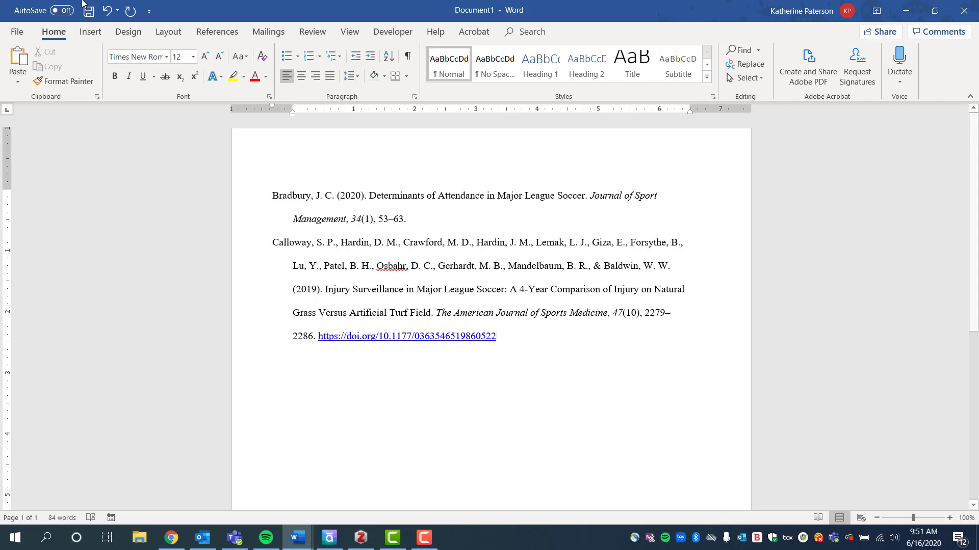
{"action": "left_click", "coordinate": [270, 195]}
{"action": "key", "text": "Return"}
{"action": "key", "text": "Up"}
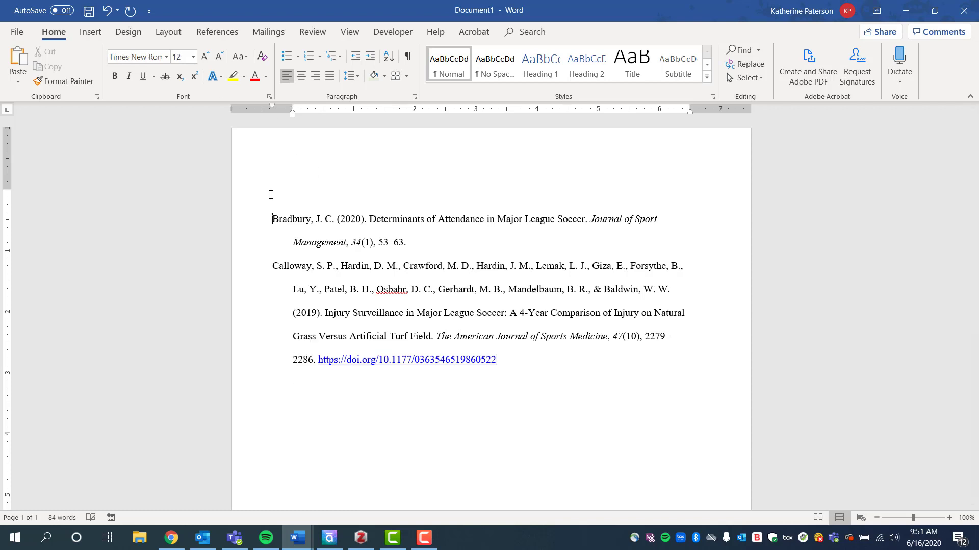
{"action": "type", "text": "(Bradbury, 2020; Calloway et al., 2019)"}
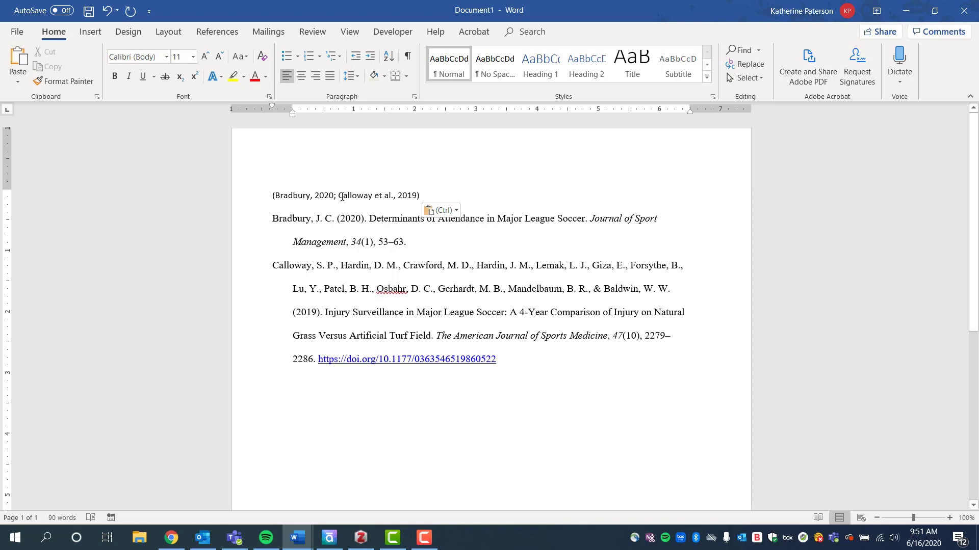
Split the combined in-text citation into two separate parenthetical citations by replacing the semicolon with a closing parenthesis and adding an opening one
{"action": "left_click", "coordinate": [340, 196]}
{"action": "type", "text": "("}
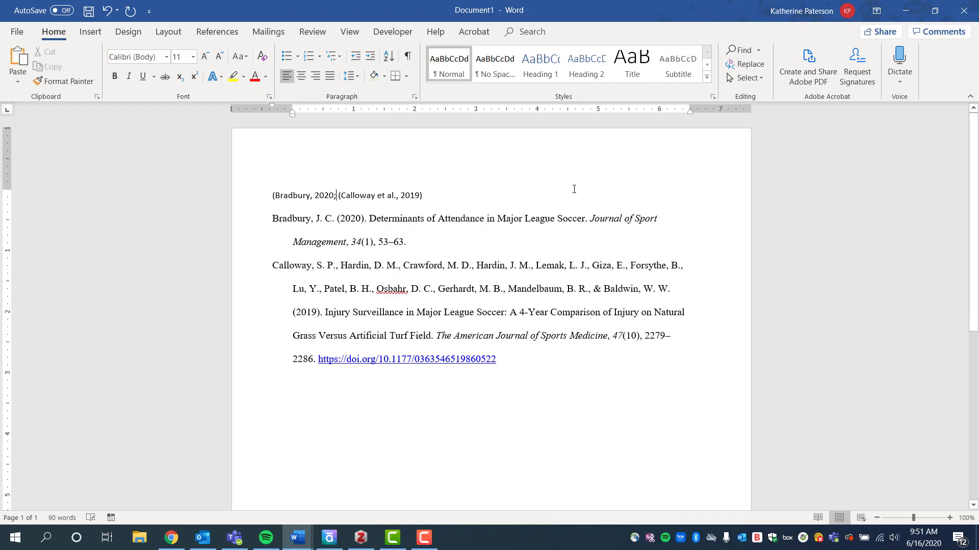
{"action": "key", "text": "BackSpace"}
{"action": "type", "text": ")"}
{"action": "left_click_drag", "start_coordinate": [336, 196], "coordinate": [256, 182]}
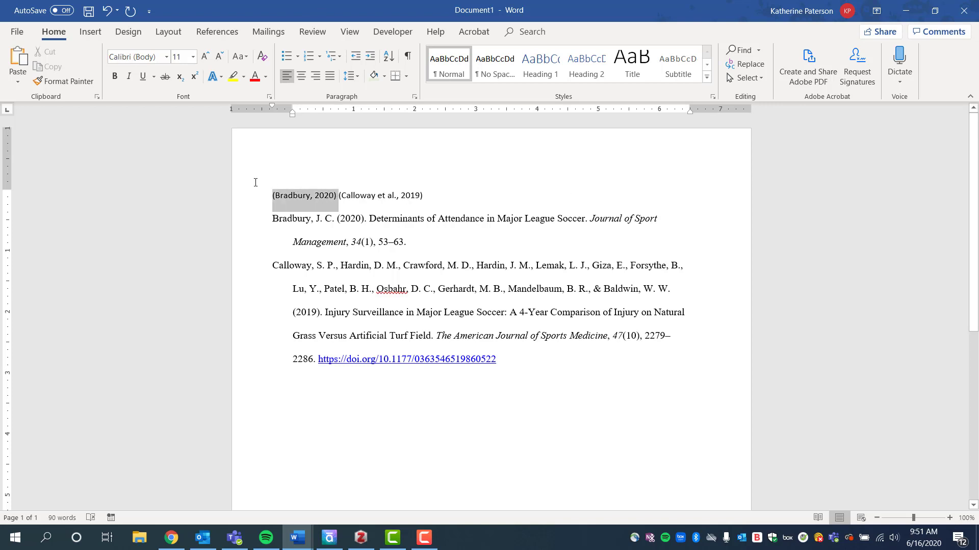
{"action": "left_click_drag", "start_coordinate": [424, 196], "coordinate": [340, 204]}
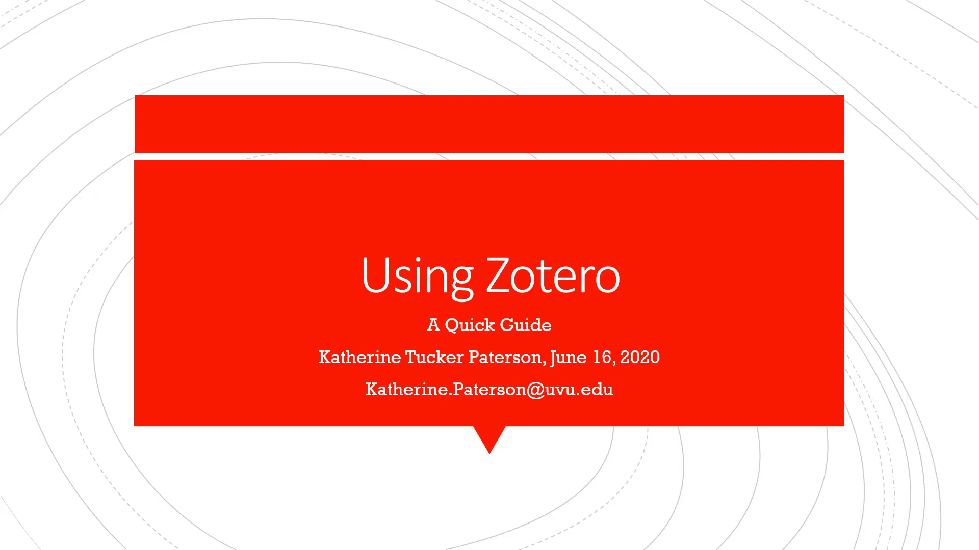